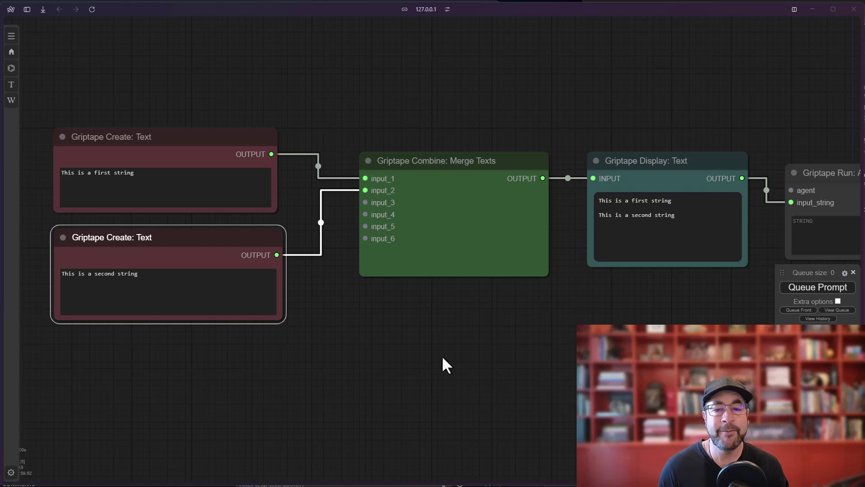
Step: Nudge the Merge Texts and Create Text nodes into tidier positions
{"action": "scroll", "coordinate": [441, 355], "scroll_direction": "up", "scroll_amount": 1}
{"action": "left_click_drag", "start_coordinate": [465, 130], "coordinate": [455, 144]}
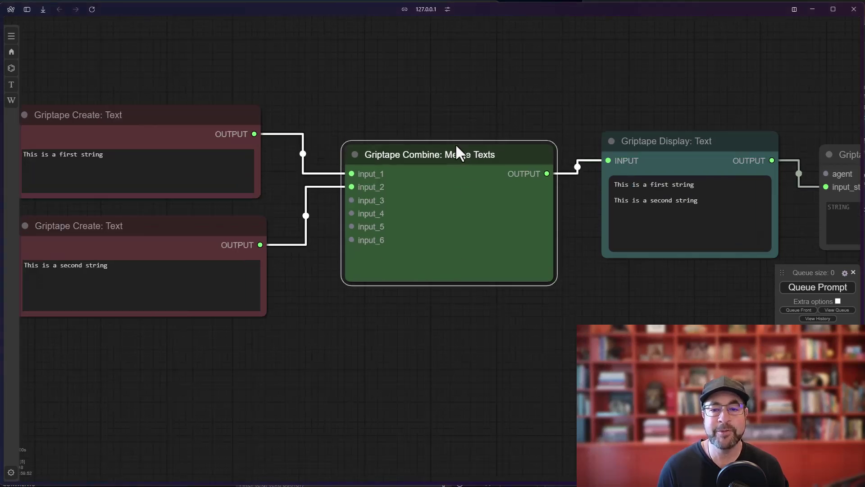
{"action": "left_click_drag", "start_coordinate": [415, 383], "coordinate": [500, 408]}
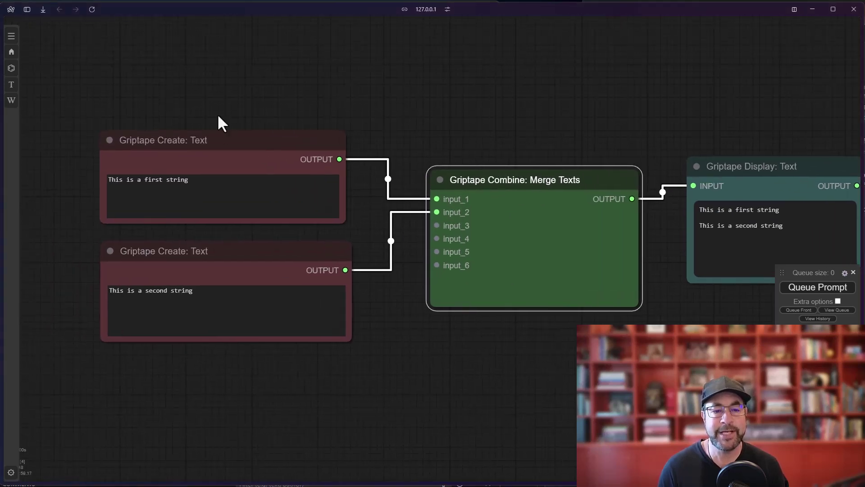
{"action": "left_click_drag", "start_coordinate": [508, 176], "coordinate": [506, 168]}
{"action": "scroll", "coordinate": [653, 359], "scroll_direction": "down", "scroll_amount": 1}
{"action": "left_click_drag", "start_coordinate": [653, 358], "coordinate": [565, 352]}
{"action": "scroll", "coordinate": [337, 313], "scroll_direction": "up", "scroll_amount": 1}
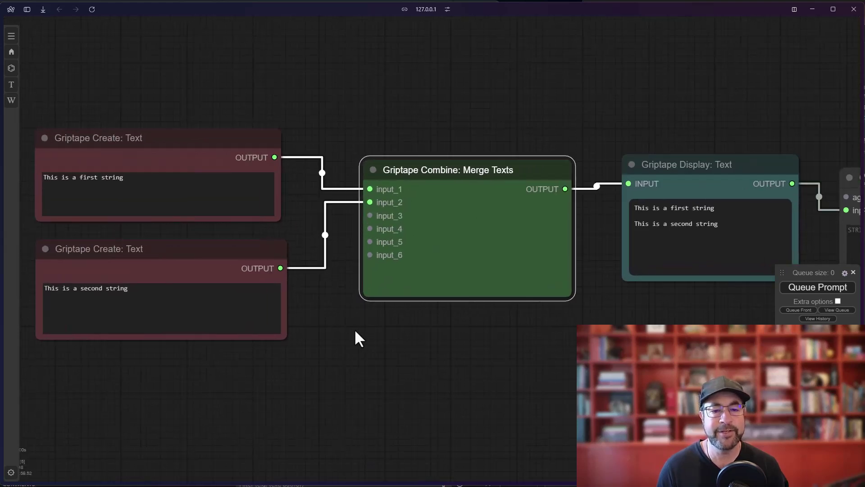
{"action": "left_click_drag", "start_coordinate": [354, 328], "coordinate": [385, 326]}
{"action": "left_click_drag", "start_coordinate": [153, 131], "coordinate": [155, 132]}
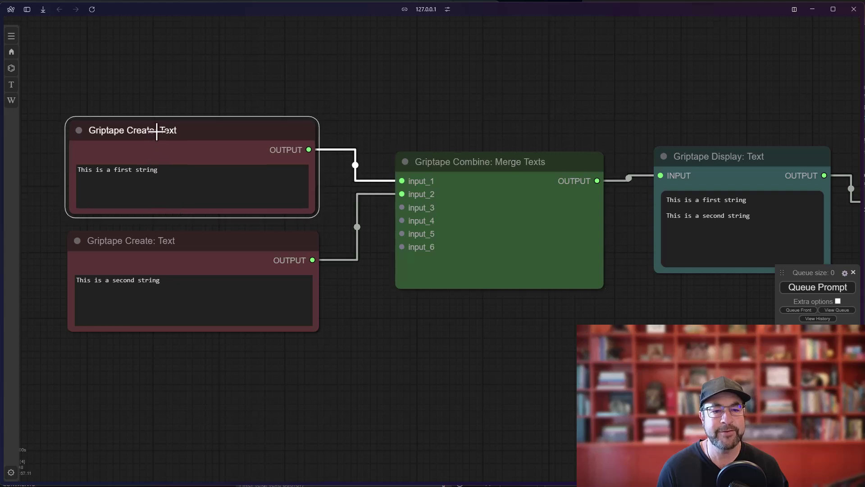
{"action": "left_click", "coordinate": [162, 255]}
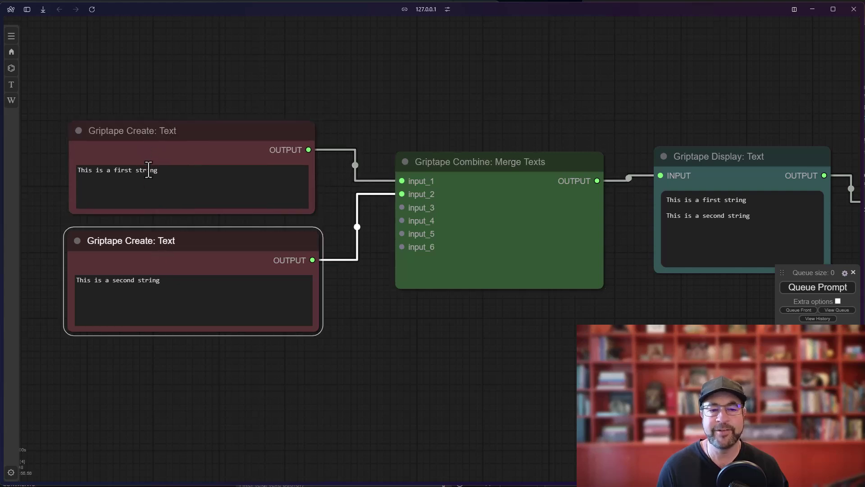
Step: Inspect the Griptape agent's response in the final Display: Text node
{"action": "left_click_drag", "start_coordinate": [436, 321], "coordinate": [359, 354]}
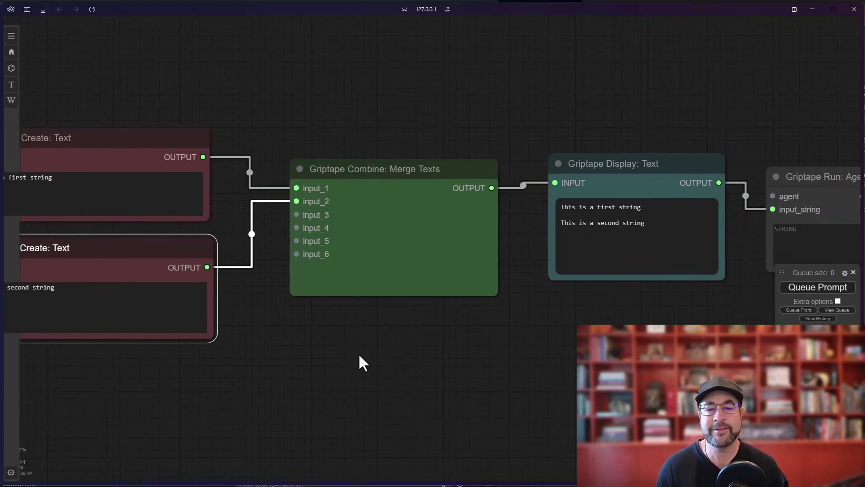
{"action": "left_click", "coordinate": [332, 168]}
{"action": "left_click_drag", "start_coordinate": [561, 379], "coordinate": [322, 405]}
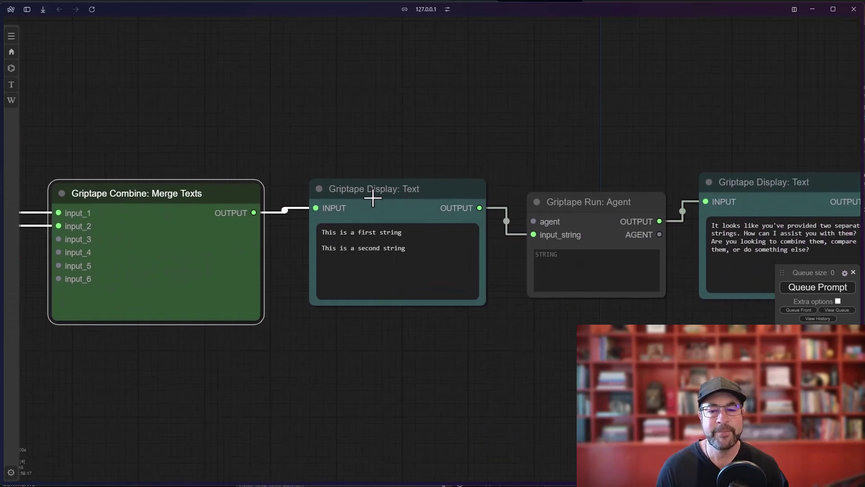
{"action": "left_click_drag", "start_coordinate": [373, 197], "coordinate": [371, 200]}
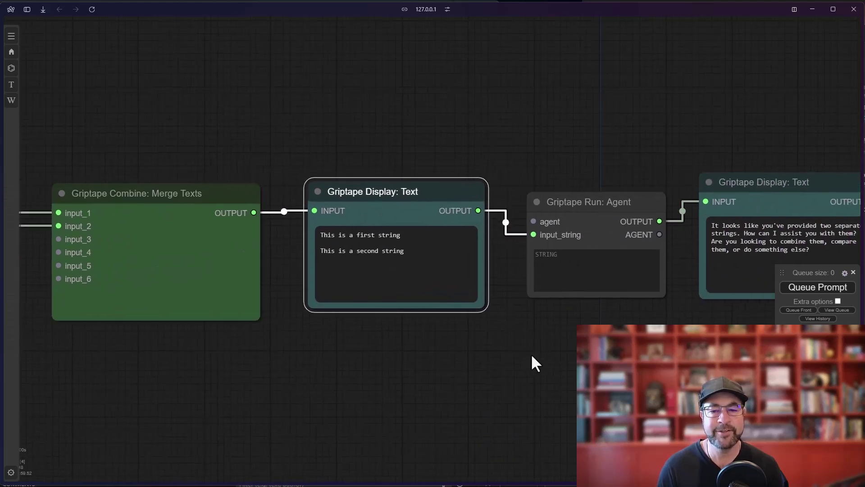
{"action": "left_click_drag", "start_coordinate": [532, 355], "coordinate": [354, 358]}
{"action": "left_click_drag", "start_coordinate": [598, 343], "coordinate": [380, 353]}
{"action": "scroll", "coordinate": [380, 335], "scroll_direction": "up", "scroll_amount": 6}
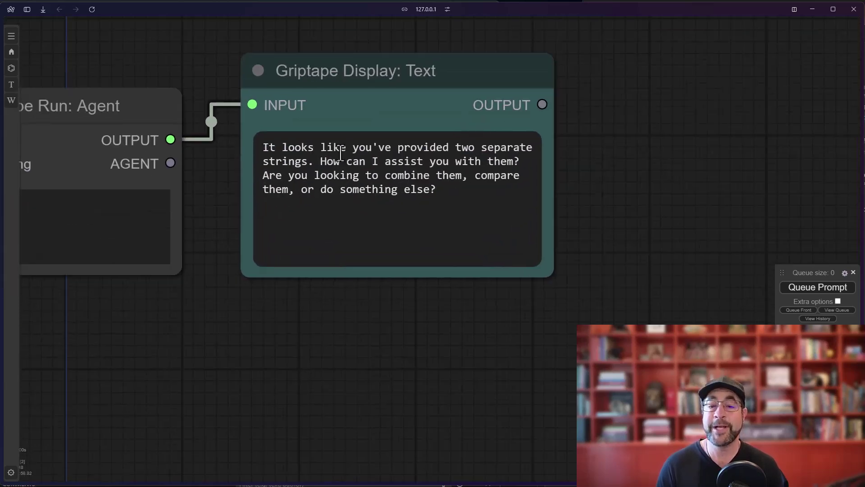
{"action": "left_click_drag", "start_coordinate": [326, 162], "coordinate": [479, 166]}
{"action": "left_click", "coordinate": [402, 354]}
{"action": "scroll", "coordinate": [364, 344], "scroll_direction": "down", "scroll_amount": 5}
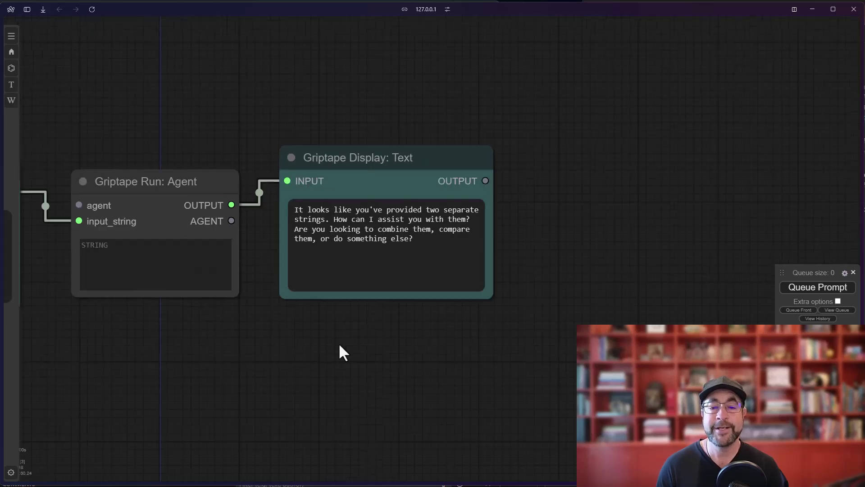
Step: Align the Merge Texts and first Display: Text nodes along one row
{"action": "left_click_drag", "start_coordinate": [333, 343], "coordinate": [790, 311]}
{"action": "left_click_drag", "start_coordinate": [625, 321], "coordinate": [758, 310]}
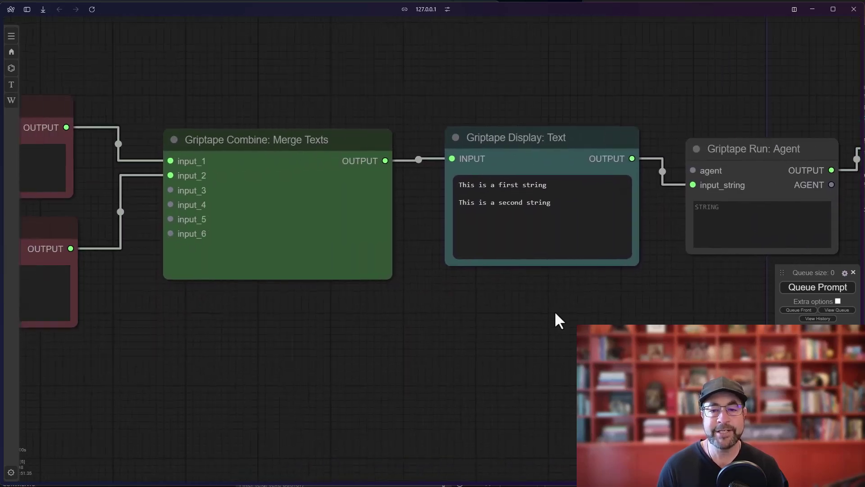
{"action": "left_click_drag", "start_coordinate": [551, 309], "coordinate": [512, 295]}
{"action": "scroll", "coordinate": [496, 294], "scroll_direction": "down", "scroll_amount": 1}
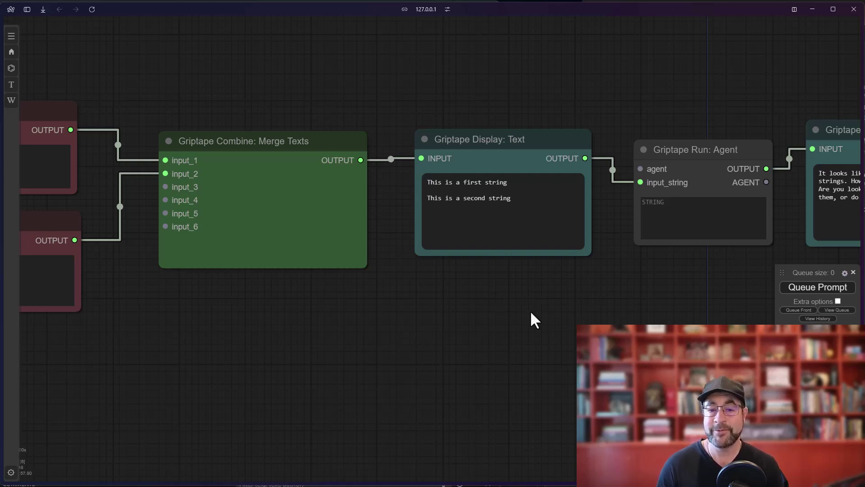
{"action": "left_click_drag", "start_coordinate": [533, 321], "coordinate": [553, 299]}
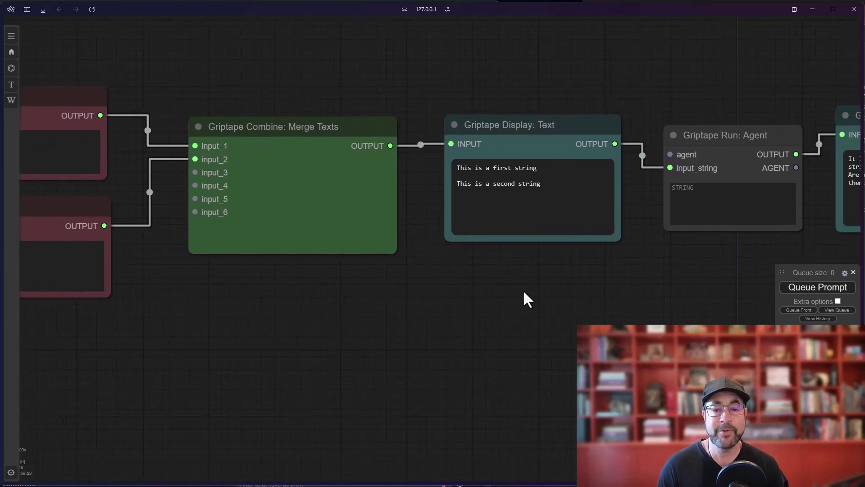
{"action": "left_click", "coordinate": [338, 130]}
{"action": "left_click", "coordinate": [492, 133]}
{"action": "left_click_drag", "start_coordinate": [310, 132], "coordinate": [322, 128]}
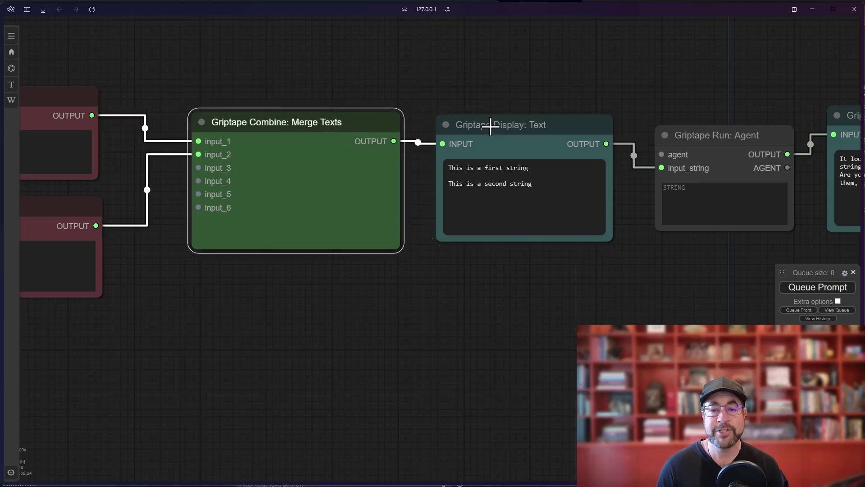
{"action": "left_click_drag", "start_coordinate": [490, 128], "coordinate": [490, 125]}
Step: Align Run: Agent and multi-select it with Display: Text and Merge Texts
{"action": "left_click", "coordinate": [713, 134]}
{"action": "left_click_drag", "start_coordinate": [713, 135], "coordinate": [707, 128]}
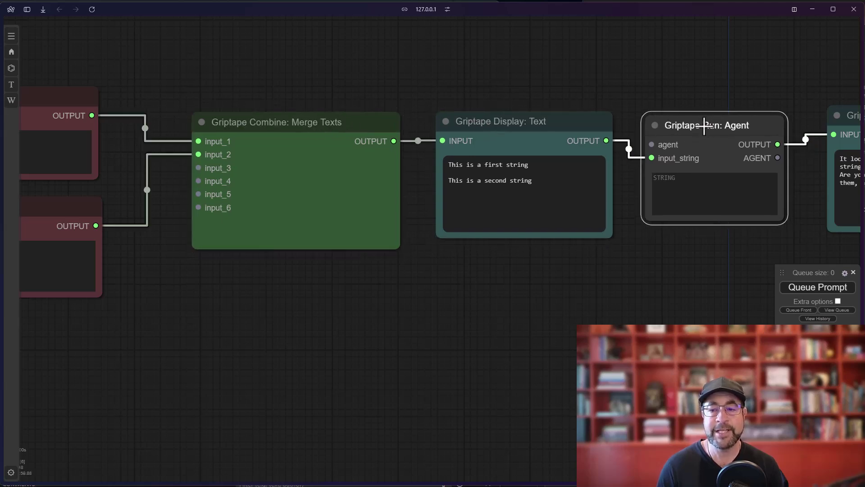
{"action": "left_click", "coordinate": [539, 120], "text": "shift"}
{"action": "left_click", "coordinate": [345, 121], "text": "shift"}
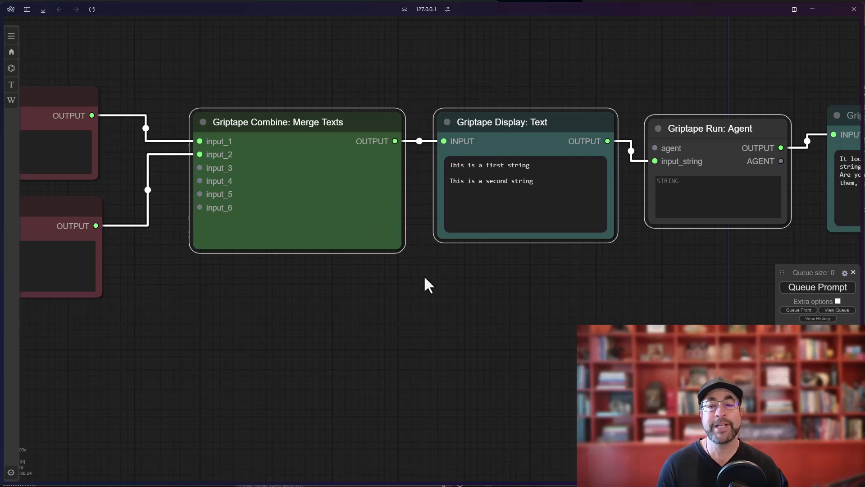
{"action": "scroll", "coordinate": [425, 276], "scroll_direction": "down", "scroll_amount": 1}
{"action": "left_click_drag", "start_coordinate": [462, 283], "coordinate": [439, 266]}
{"action": "scroll", "coordinate": [397, 271], "scroll_direction": "right", "scroll_amount": 2}
{"action": "scroll", "coordinate": [396, 279], "scroll_direction": "up", "scroll_amount": 1}
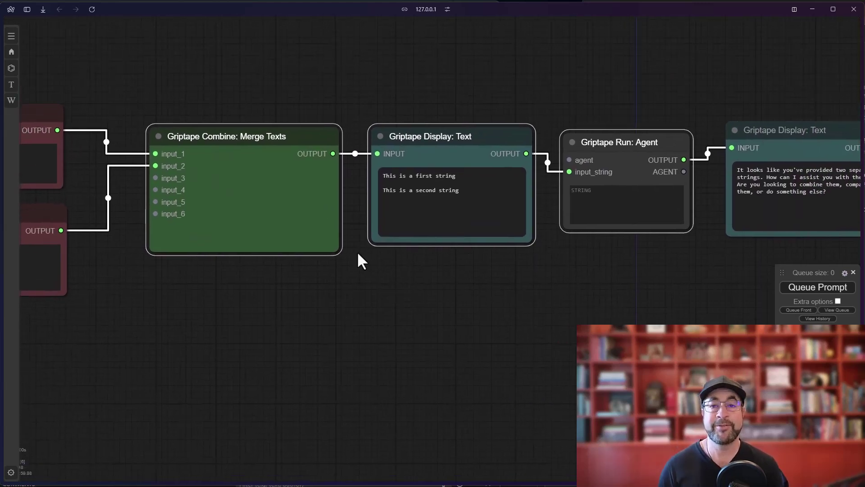
{"action": "scroll", "coordinate": [394, 264], "scroll_direction": "down", "scroll_amount": 1}
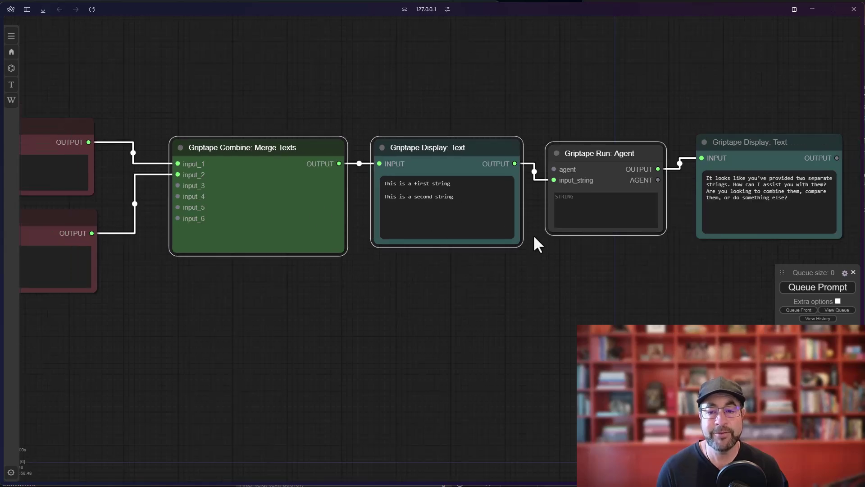
Step: Convert the selected nodes into a group node named 2inputs2agent
{"action": "right_click", "coordinate": [265, 174]}
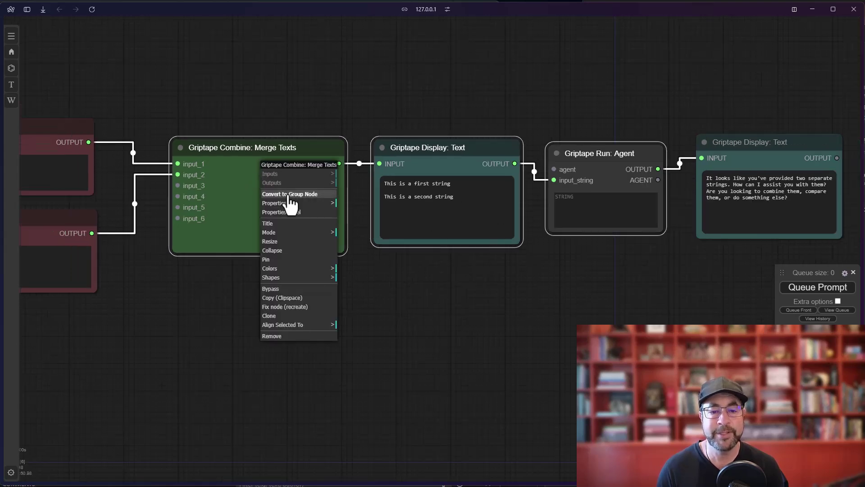
{"action": "left_click", "coordinate": [290, 194]}
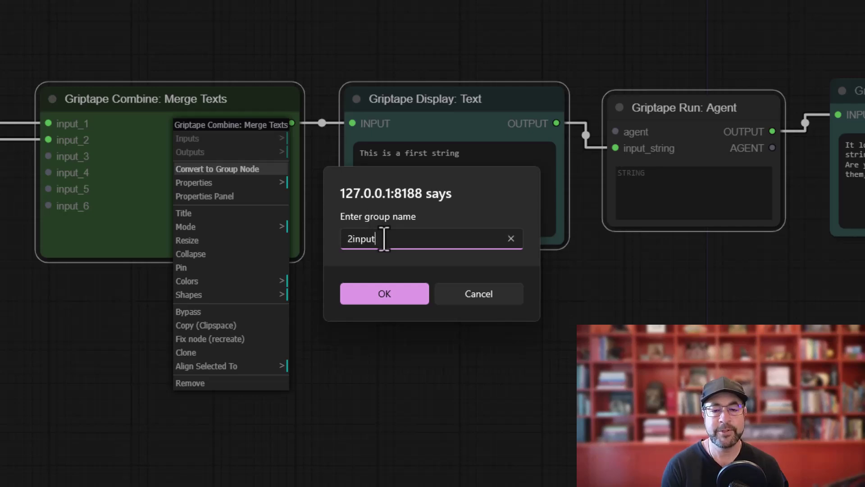
{"action": "left_click", "coordinate": [370, 297]}
Step: Place 2inputs2agent beside the output display and queue the workflow again
{"action": "left_click_drag", "start_coordinate": [193, 104], "coordinate": [324, 105]}
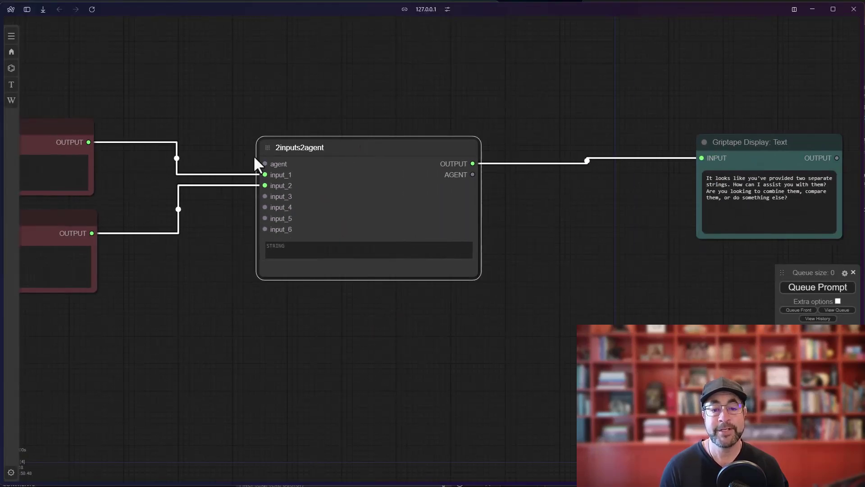
{"action": "left_click_drag", "start_coordinate": [219, 290], "coordinate": [268, 282]}
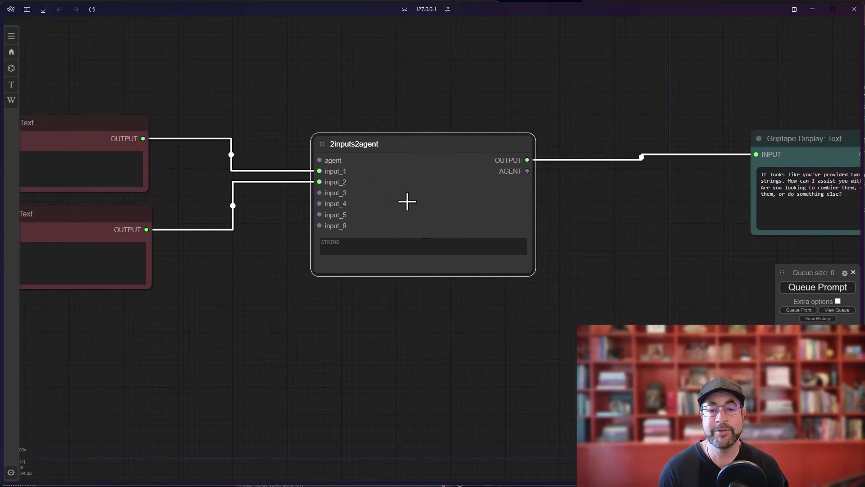
{"action": "left_click_drag", "start_coordinate": [806, 144], "coordinate": [671, 146]}
{"action": "left_click", "coordinate": [804, 291]}
{"action": "left_click_drag", "start_coordinate": [283, 339], "coordinate": [317, 329]}
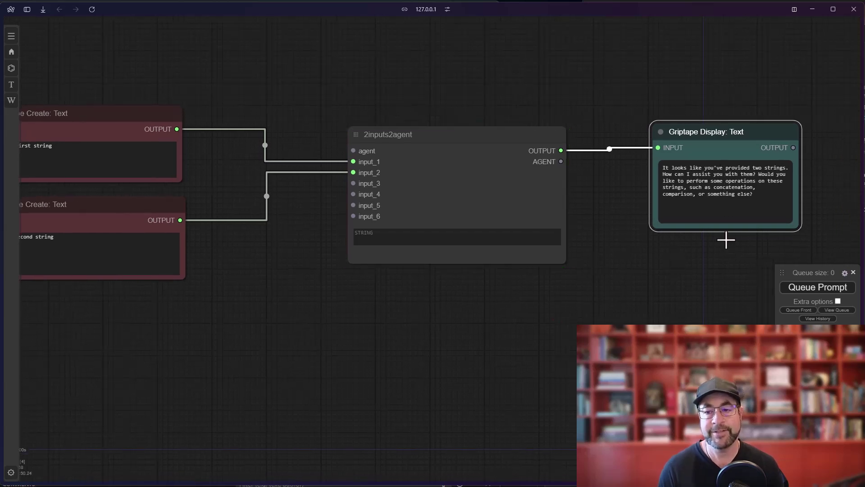
{"action": "scroll", "coordinate": [724, 241], "scroll_direction": "up", "scroll_amount": 3}
{"action": "scroll", "coordinate": [680, 270], "scroll_direction": "down", "scroll_amount": 3}
{"action": "left_click_drag", "start_coordinate": [577, 301], "coordinate": [604, 296]}
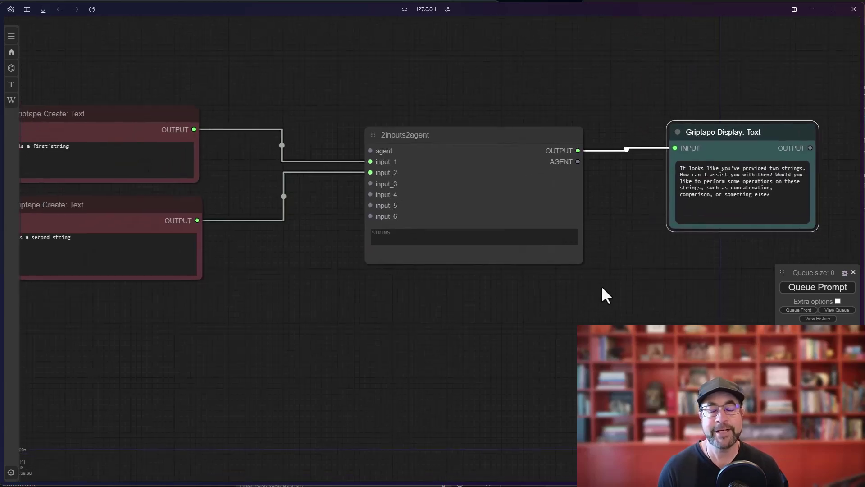
{"action": "left_click_drag", "start_coordinate": [443, 143], "coordinate": [431, 141]}
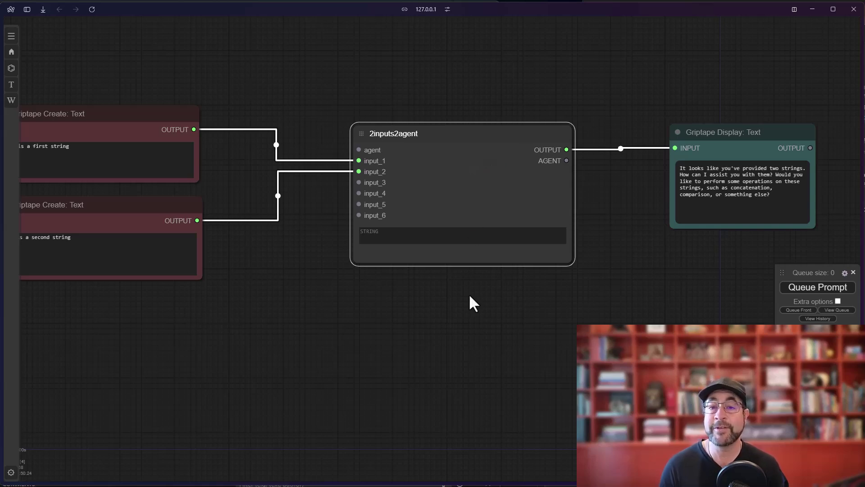
Step: Open Manage Group Node for 2inputs2agent and hide input_3 through input_6
{"action": "right_click", "coordinate": [436, 150]}
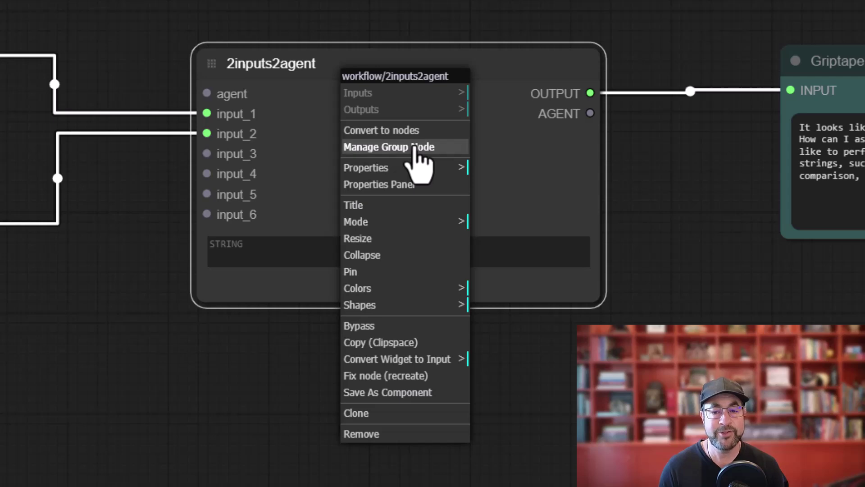
{"action": "left_click", "coordinate": [469, 178]}
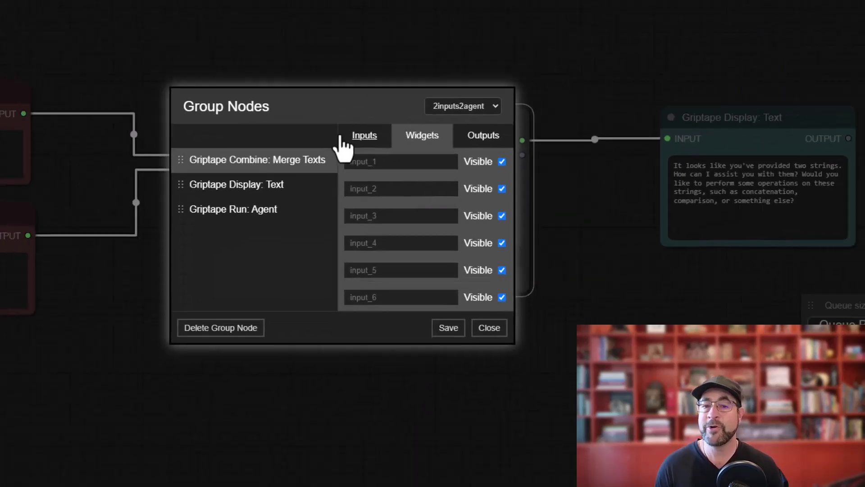
{"action": "left_click", "coordinate": [225, 186]}
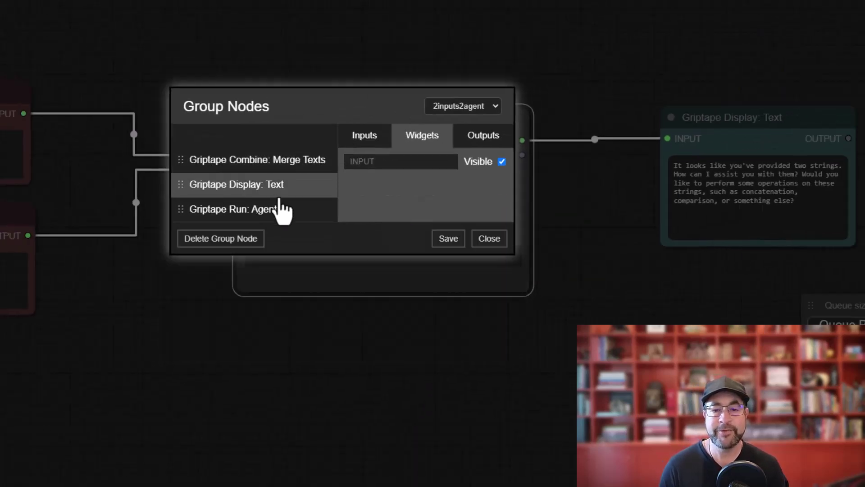
{"action": "left_click", "coordinate": [291, 212]}
{"action": "left_click", "coordinate": [300, 185]}
{"action": "left_click", "coordinate": [300, 160]}
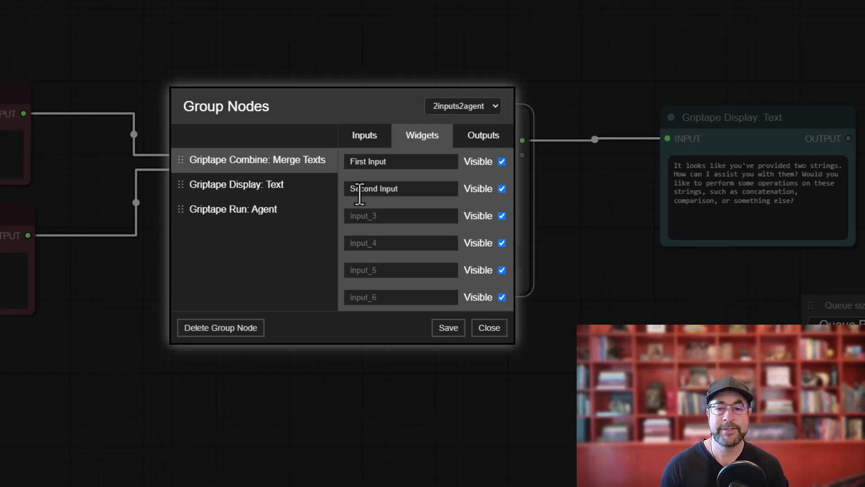
{"action": "left_click", "coordinate": [501, 215]}
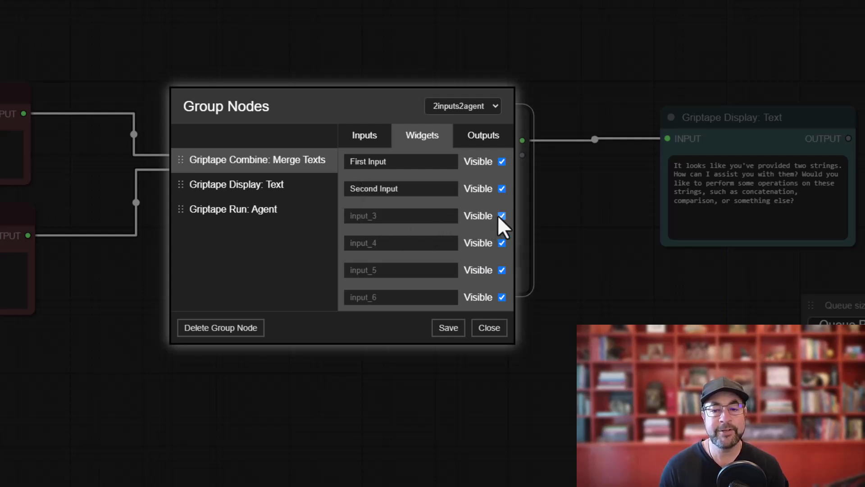
{"action": "left_click", "coordinate": [501, 243]}
{"action": "left_click", "coordinate": [501, 270]}
{"action": "left_click", "coordinate": [502, 297]}
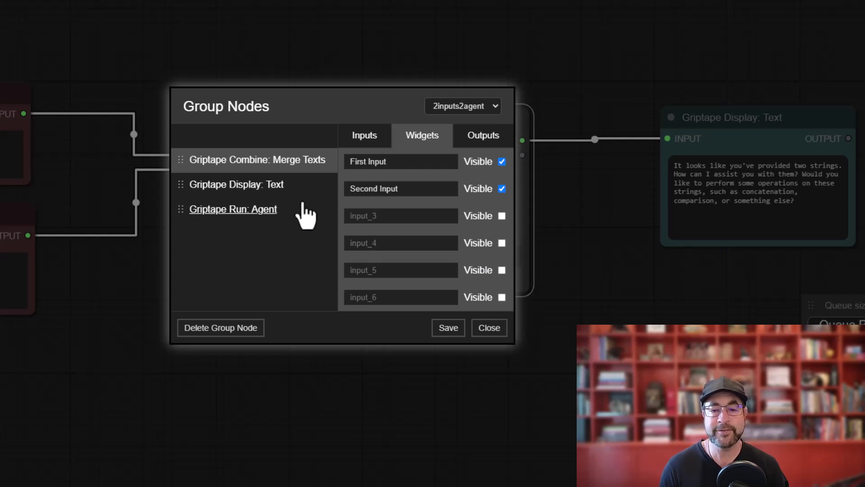
Step: Hide the Run: Agent node's agent input and AGENT output from the group
{"action": "left_click", "coordinate": [303, 210]}
{"action": "left_click", "coordinate": [373, 135]}
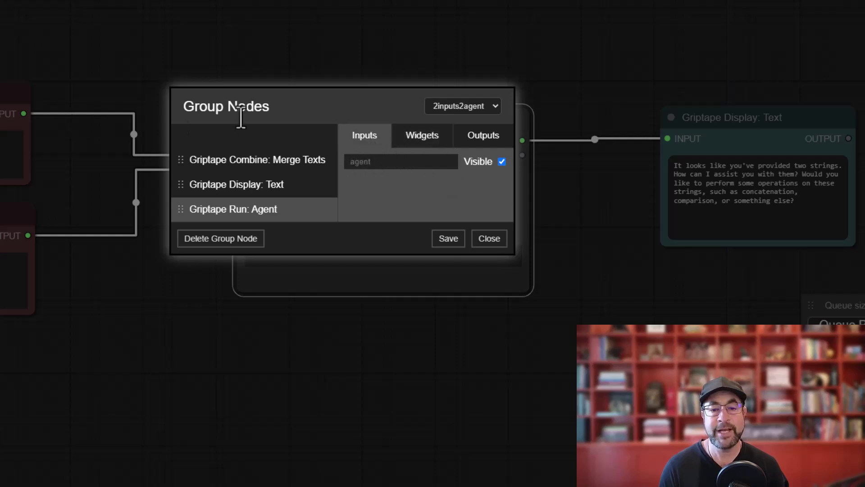
{"action": "left_click", "coordinate": [501, 162]}
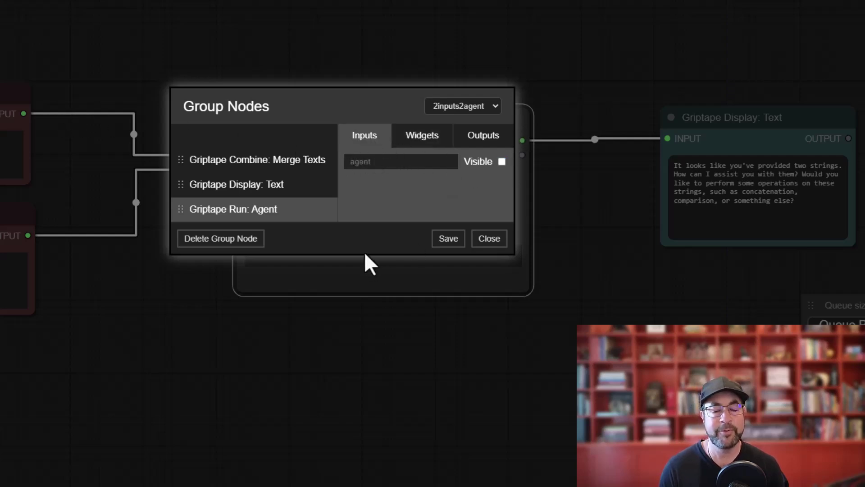
{"action": "left_click", "coordinate": [471, 139]}
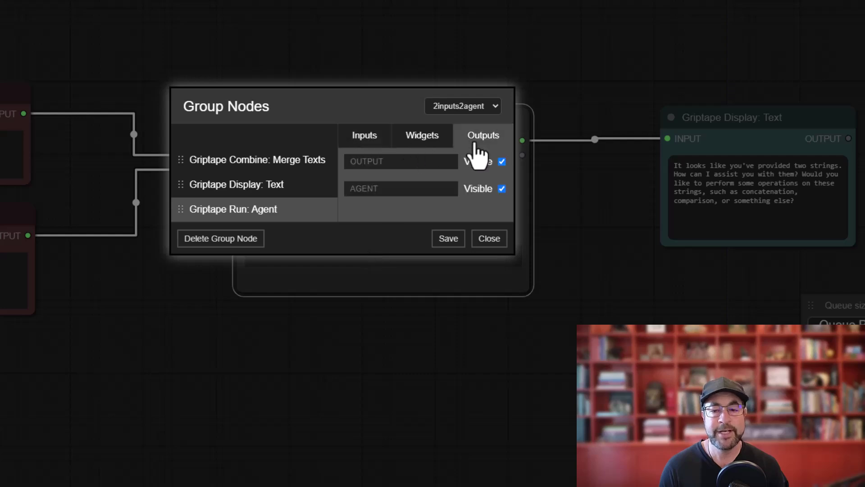
{"action": "left_click", "coordinate": [502, 188]}
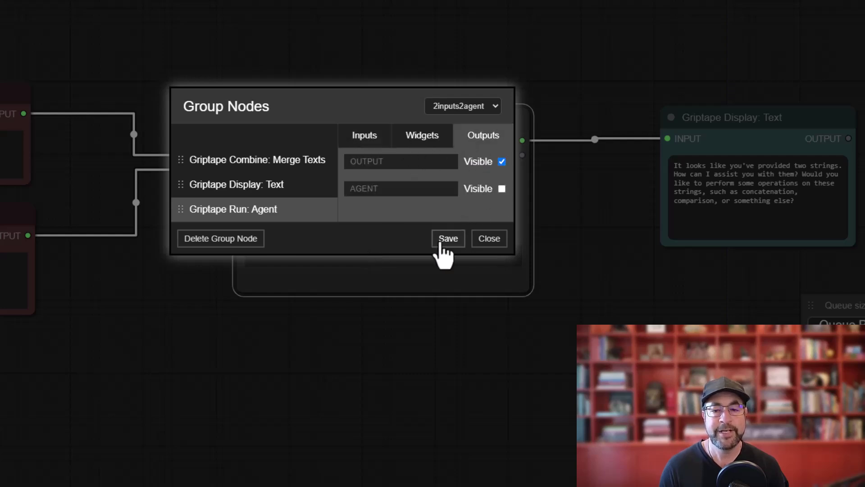
Step: Save the group settings, close the manager, and reposition the 2inputs2agent node
{"action": "left_click", "coordinate": [438, 240]}
{"action": "left_click", "coordinate": [489, 239]}
{"action": "scroll", "coordinate": [309, 356], "scroll_direction": "up", "scroll_amount": 2}
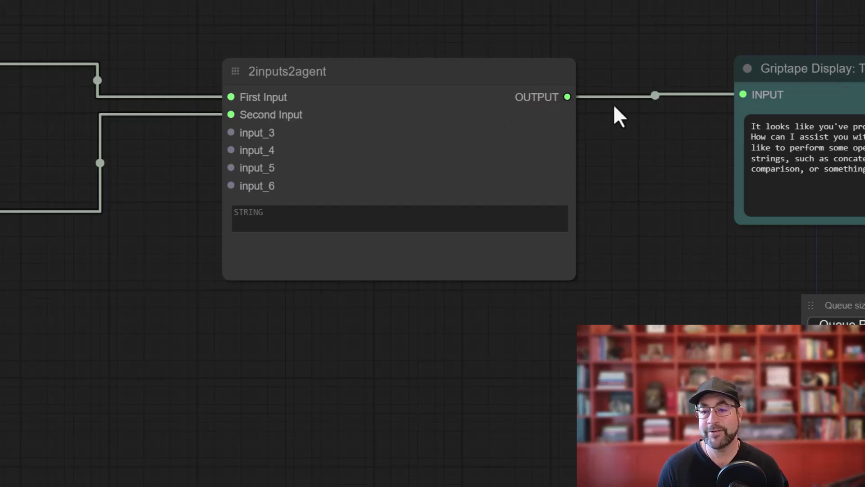
{"action": "mouse_move", "coordinate": [413, 69]}
{"action": "left_mouse_down"}
{"action": "mouse_move", "coordinate": [446, 92]}
{"action": "mouse_move", "coordinate": [405, 76]}
{"action": "left_mouse_up"}
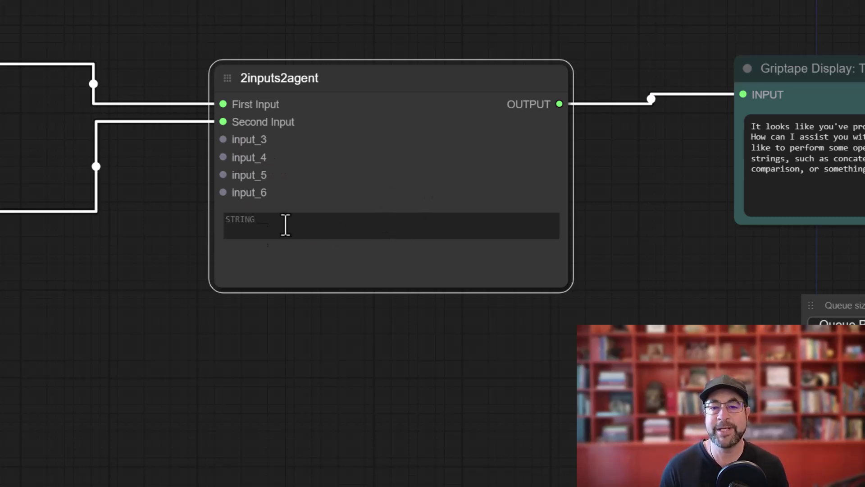
{"action": "left_click_drag", "start_coordinate": [327, 89], "coordinate": [332, 85]}
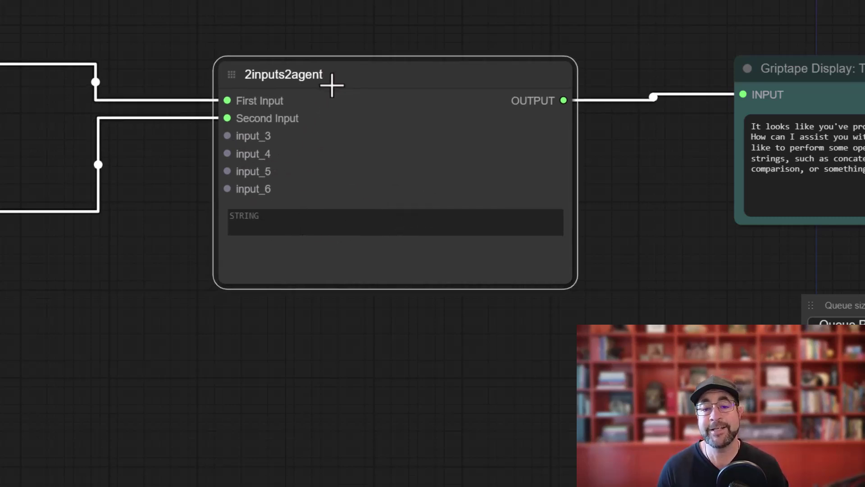
Step: Convert 2inputs2agent back into separate nodes
{"action": "right_click", "coordinate": [404, 60]}
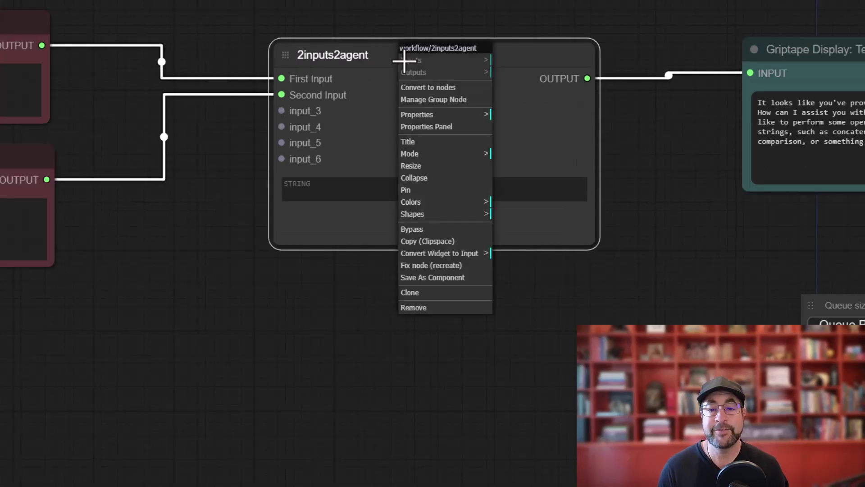
{"action": "left_click", "coordinate": [427, 90]}
{"action": "scroll", "coordinate": [367, 334], "scroll_direction": "right", "scroll_amount": 3}
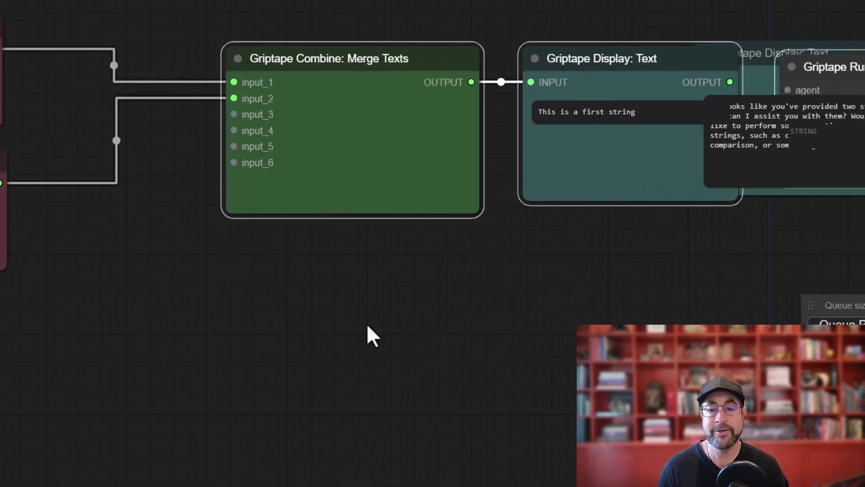
{"action": "left_click_drag", "start_coordinate": [294, 70], "coordinate": [267, 72]}
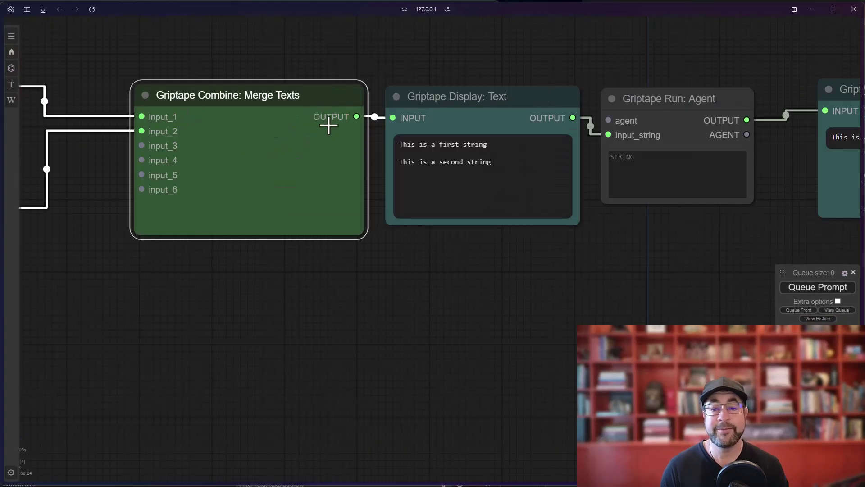
Step: Group Merge Texts, Display: Text and Run: Agent as a new group node named 342
{"action": "left_click", "coordinate": [440, 116], "text": "shift"}
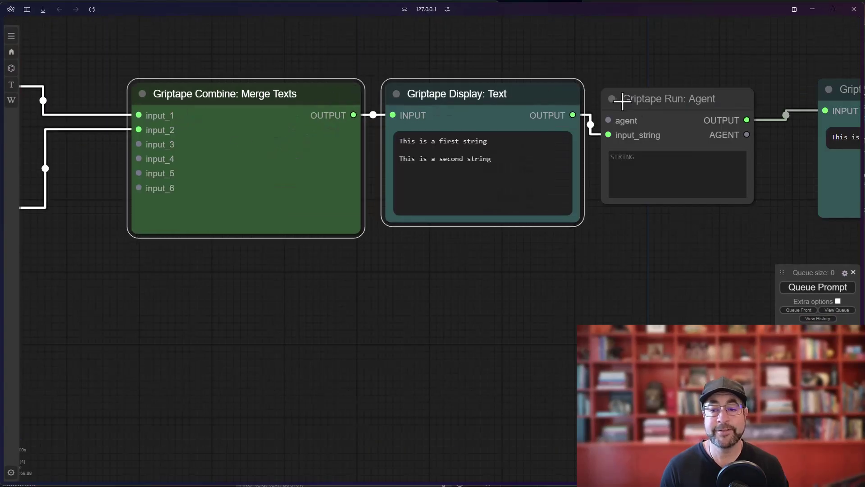
{"action": "left_click", "coordinate": [621, 106], "text": "shift"}
{"action": "right_click", "coordinate": [270, 115]}
{"action": "left_click", "coordinate": [299, 143]}
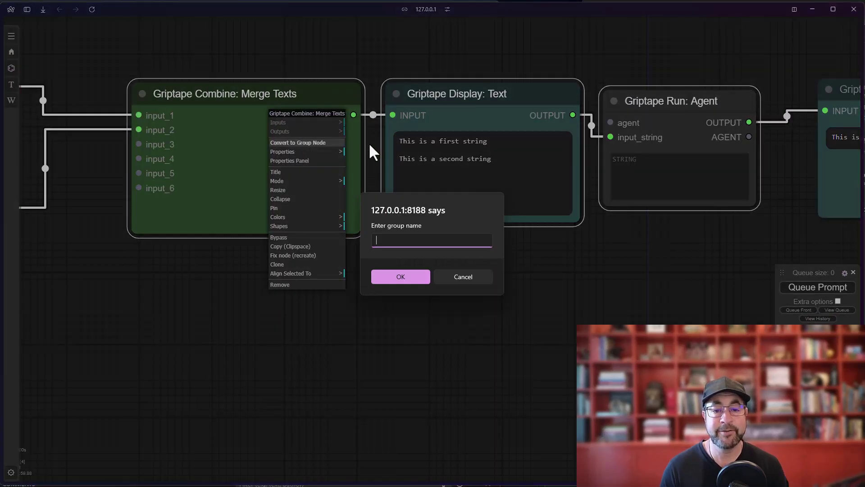
{"action": "left_click", "coordinate": [393, 281]}
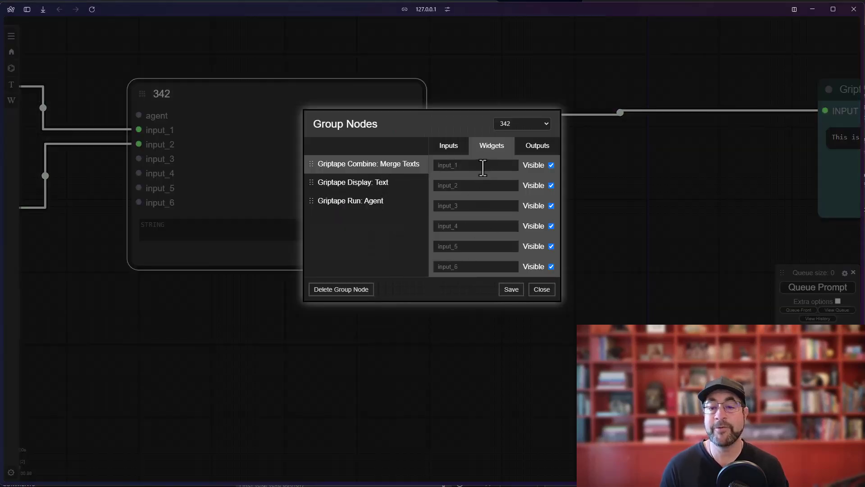
Step: Review the 342 group's inputs, widgets and outputs, then close the manager
{"action": "left_click", "coordinate": [447, 152]}
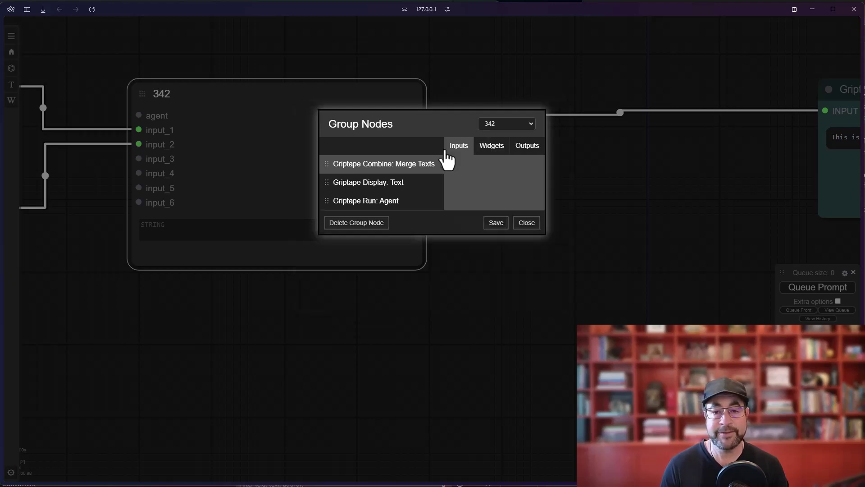
{"action": "left_click", "coordinate": [487, 154]}
{"action": "left_click", "coordinate": [532, 154]}
{"action": "left_click", "coordinate": [495, 152]}
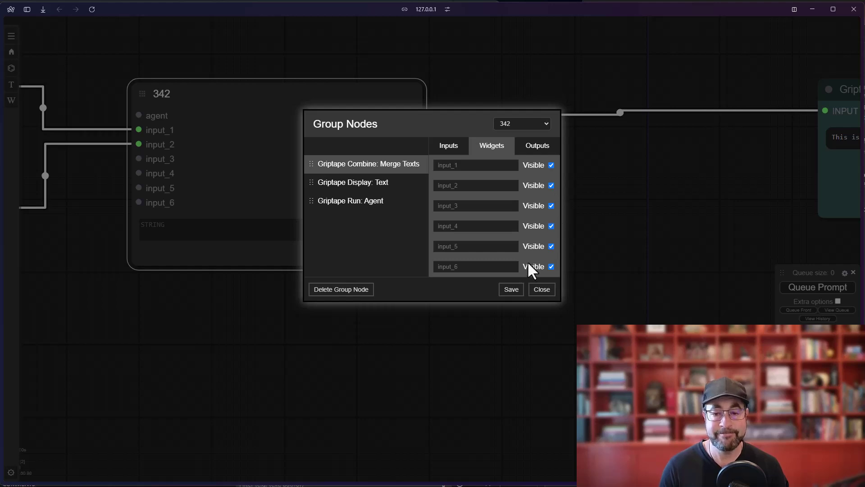
{"action": "left_click", "coordinate": [544, 292]}
{"action": "scroll", "coordinate": [417, 295], "scroll_direction": "down", "scroll_amount": 4}
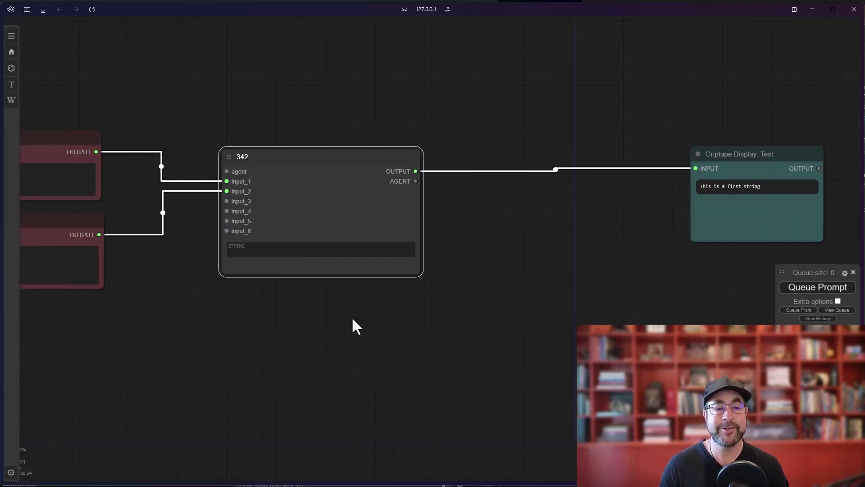
Step: Add a Merge Inputs node from the node library and widen it
{"action": "left_click_drag", "start_coordinate": [354, 325], "coordinate": [464, 260]}
{"action": "left_click", "coordinate": [11, 36]}
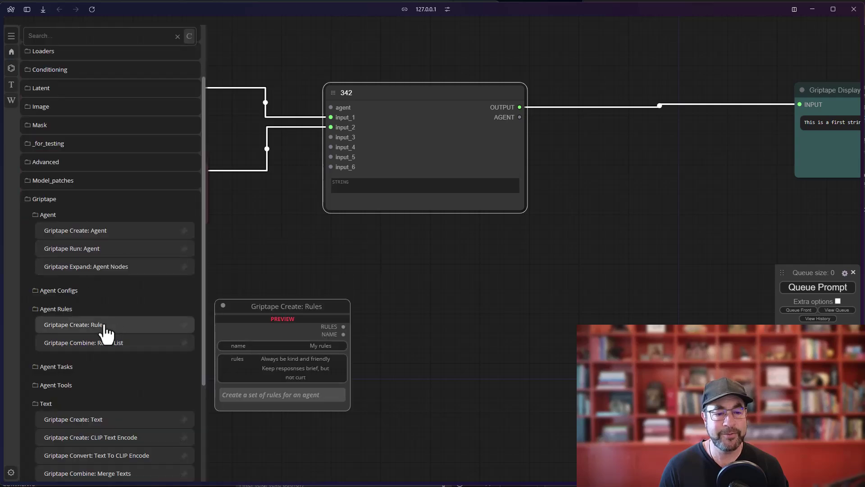
{"action": "scroll", "coordinate": [106, 332], "scroll_direction": "down", "scroll_amount": 2}
{"action": "scroll", "coordinate": [108, 333], "scroll_direction": "down", "scroll_amount": 2}
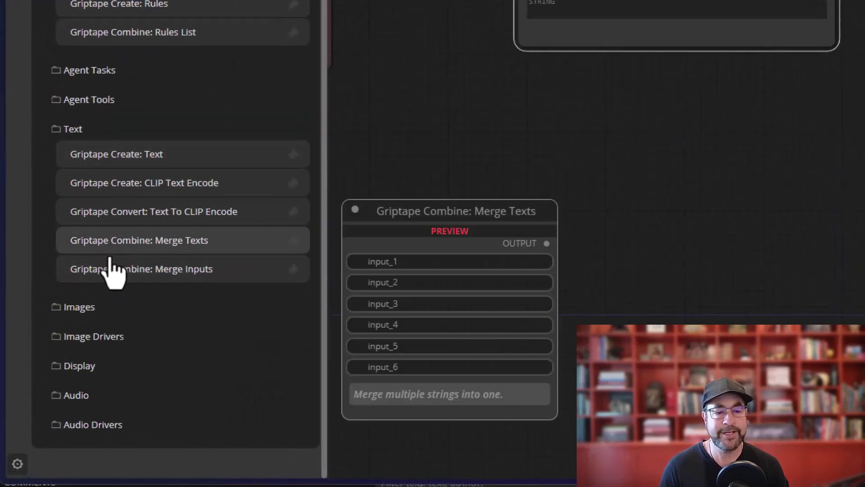
{"action": "left_click_drag", "start_coordinate": [110, 270], "coordinate": [613, 142]}
{"action": "left_click", "coordinate": [719, 135]}
{"action": "left_click_drag", "start_coordinate": [719, 135], "coordinate": [646, 112]}
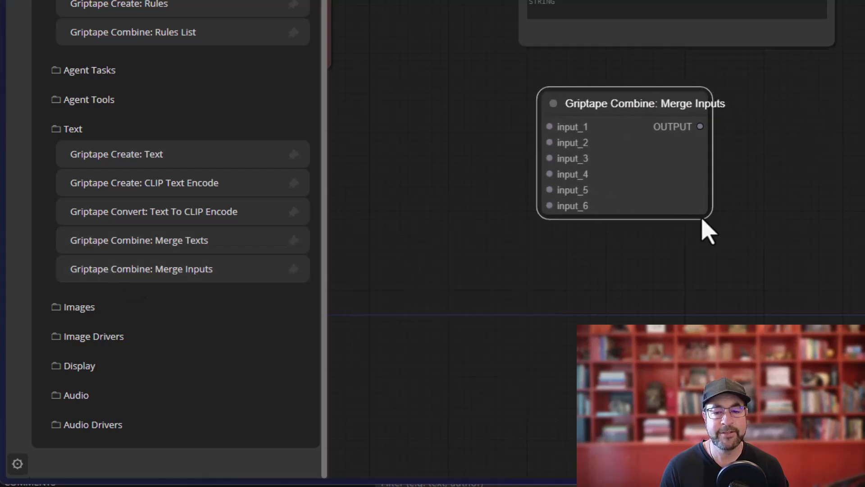
{"action": "left_click_drag", "start_coordinate": [708, 218], "coordinate": [860, 212]}
Step: Search 'merge in' and place the Merge Inputs node just below node 342
{"action": "double_click", "coordinate": [663, 288]}
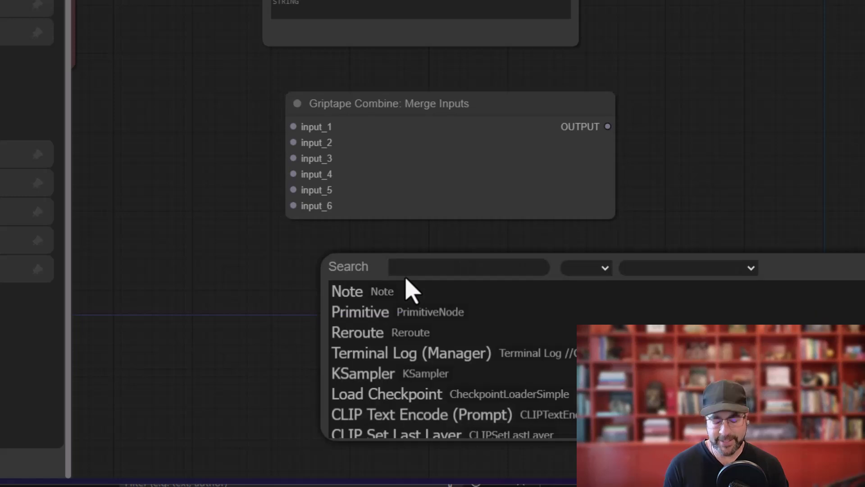
{"action": "type", "text": "merge in"}
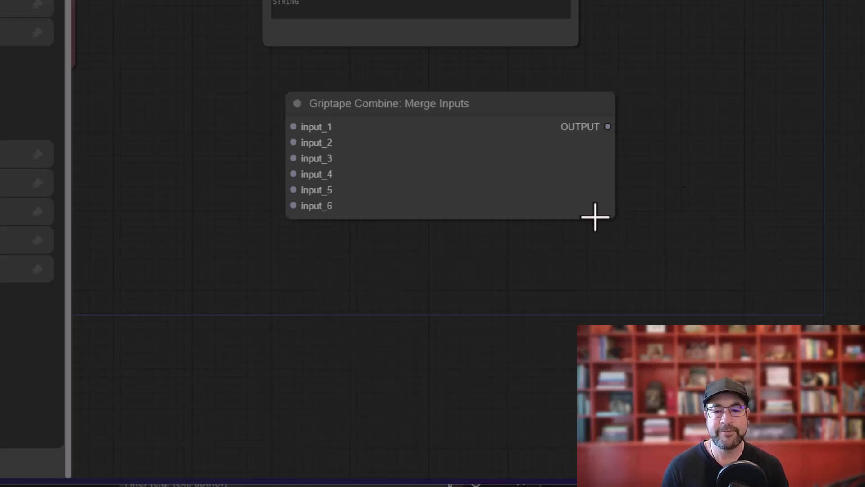
{"action": "scroll", "coordinate": [594, 216], "scroll_direction": "up", "scroll_amount": 3}
{"action": "left_click_drag", "start_coordinate": [557, 264], "coordinate": [669, 293]}
{"action": "left_click_drag", "start_coordinate": [498, 90], "coordinate": [462, 64]}
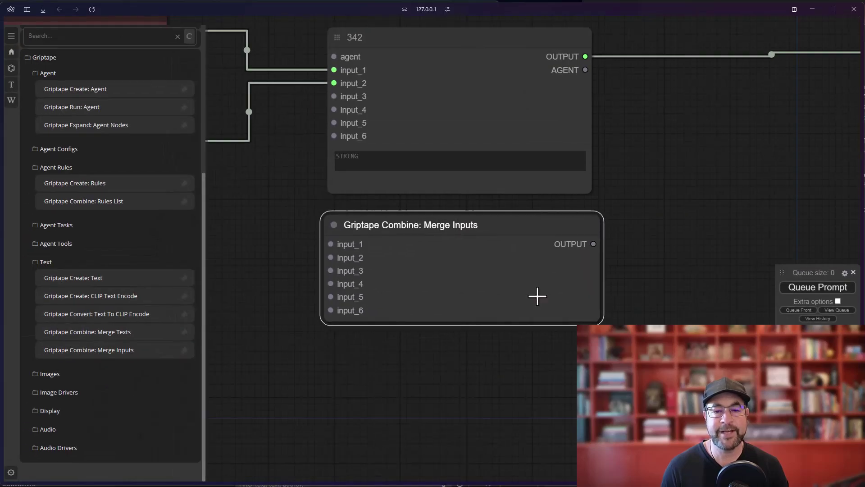
{"action": "mouse_move", "coordinate": [590, 316]}
{"action": "left_mouse_down"}
{"action": "mouse_move", "coordinate": [566, 309]}
{"action": "mouse_move", "coordinate": [573, 318]}
{"action": "left_mouse_up"}
{"action": "scroll", "coordinate": [461, 367], "scroll_direction": "down", "scroll_amount": 2}
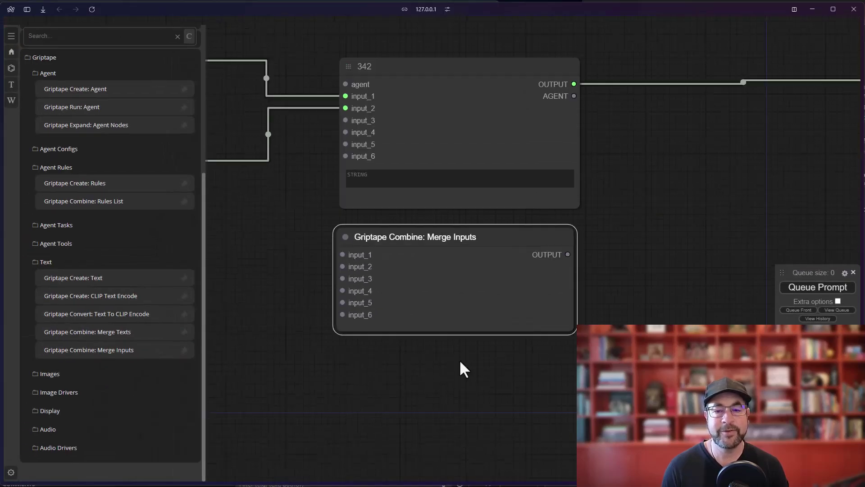
{"action": "scroll", "coordinate": [307, 289], "scroll_direction": "down", "scroll_amount": 2}
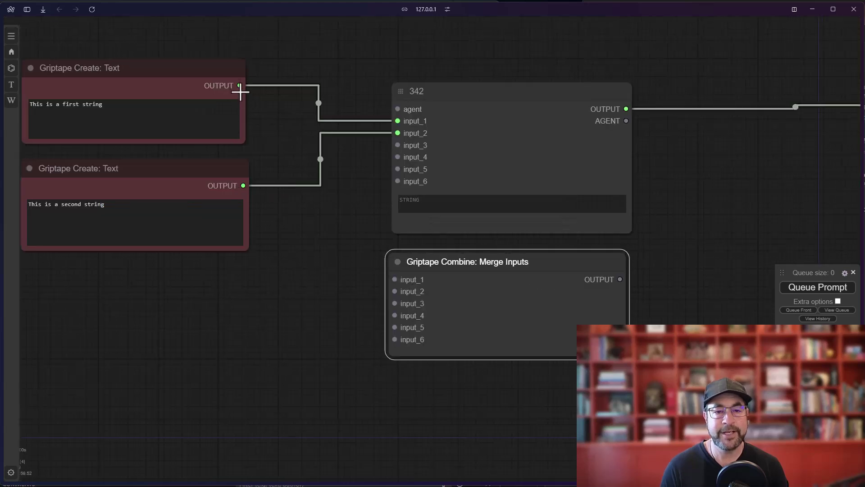
Step: Wire the two Create: Text outputs into Merge Inputs input_1 and input_2
{"action": "left_click_drag", "start_coordinate": [240, 92], "coordinate": [394, 279]}
{"action": "left_click_drag", "start_coordinate": [246, 183], "coordinate": [398, 291]}
{"action": "scroll", "coordinate": [345, 334], "scroll_direction": "down", "scroll_amount": 2}
{"action": "left_click_drag", "start_coordinate": [201, 338], "coordinate": [19, 337]}
Step: Add a Run: Agent fed by Merge Inputs, wire its OUTPUT to Display: Text, and queue
{"action": "left_click", "coordinate": [483, 304]}
{"action": "double_click", "coordinate": [483, 304]}
{"action": "type", "text": "crea"}
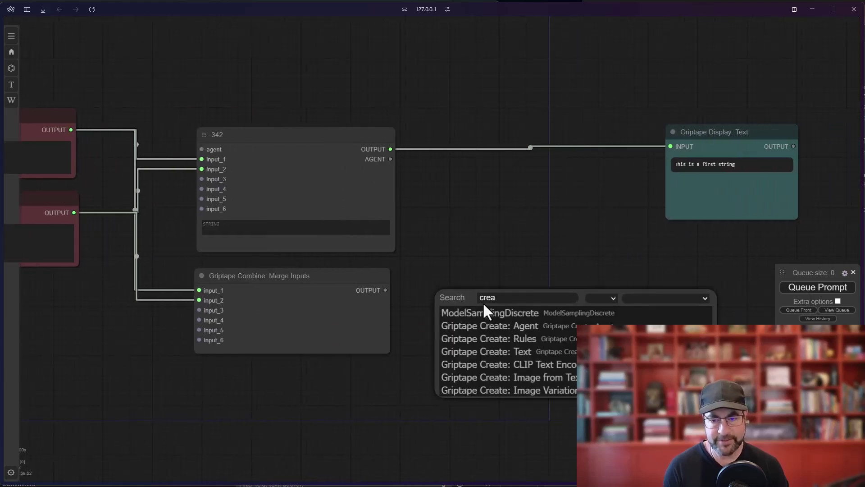
{"action": "key", "text": "Return"}
{"action": "left_click_drag", "start_coordinate": [518, 293], "coordinate": [461, 254]}
{"action": "left_click_drag", "start_coordinate": [387, 290], "coordinate": [430, 282]}
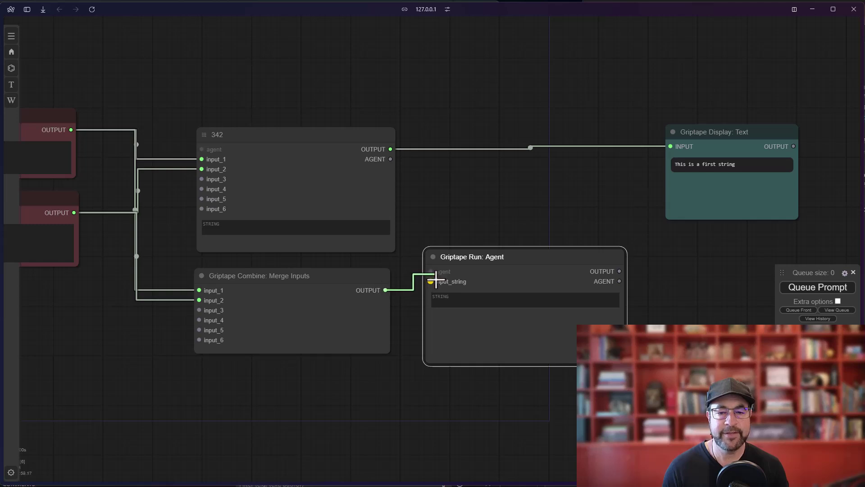
{"action": "left_click_drag", "start_coordinate": [619, 271], "coordinate": [671, 146]}
{"action": "left_click", "coordinate": [818, 289]}
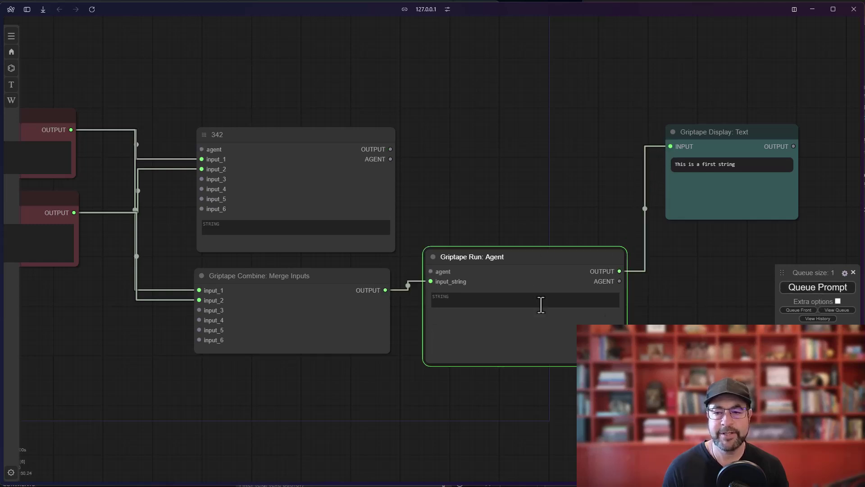
{"action": "left_click_drag", "start_coordinate": [623, 362], "coordinate": [561, 339]}
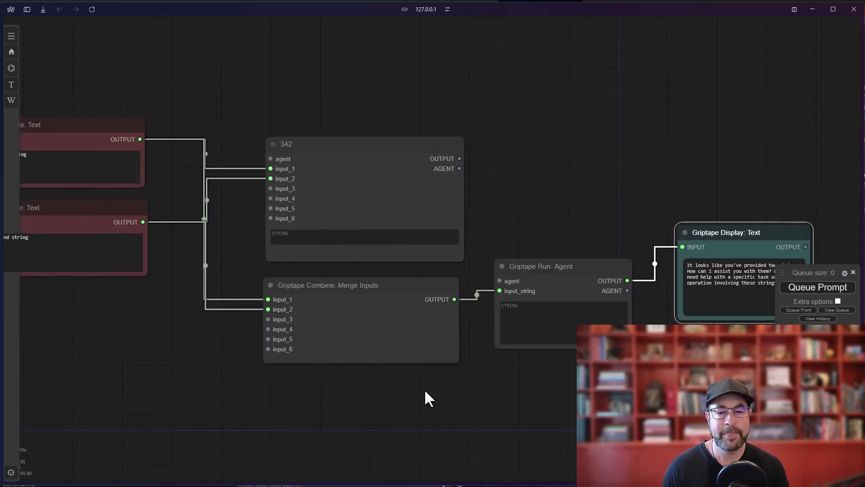
{"action": "left_click_drag", "start_coordinate": [425, 392], "coordinate": [428, 393]}
Step: Group Merge Inputs and Run: Agent as '2input2agent2' and arrange it below node 342
{"action": "left_click", "coordinate": [386, 302]}
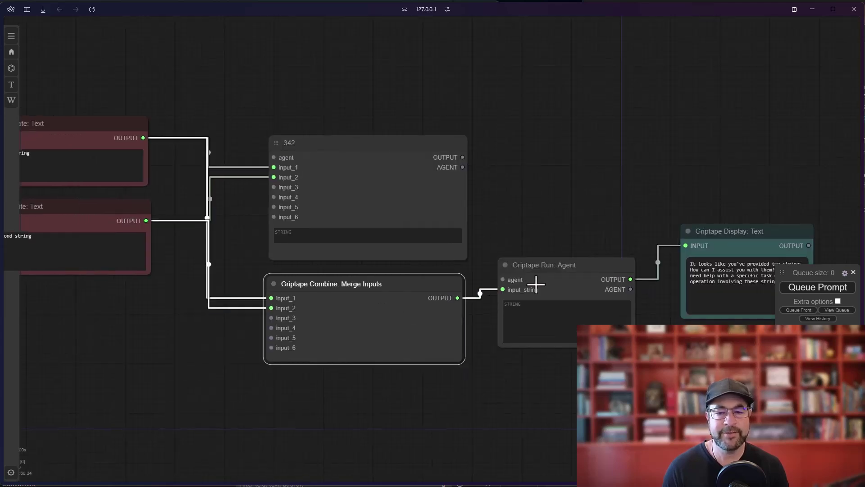
{"action": "left_click", "coordinate": [546, 274], "text": "shift"}
{"action": "right_click", "coordinate": [543, 265]}
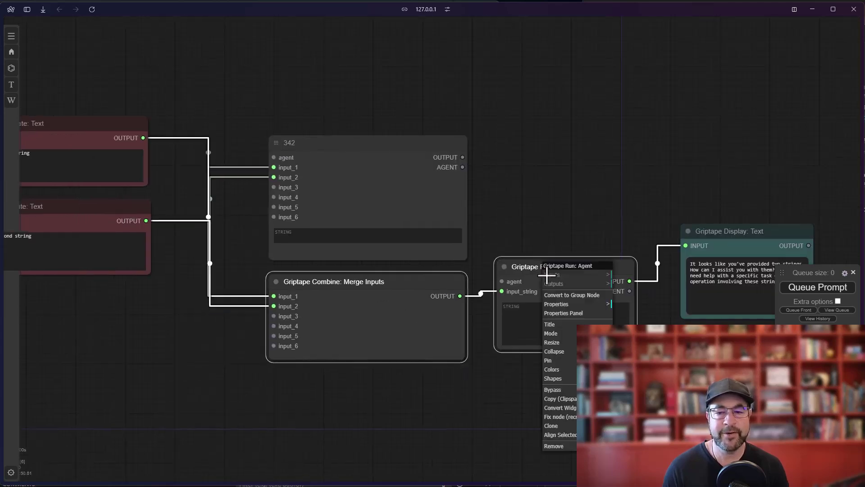
{"action": "left_click", "coordinate": [569, 295]}
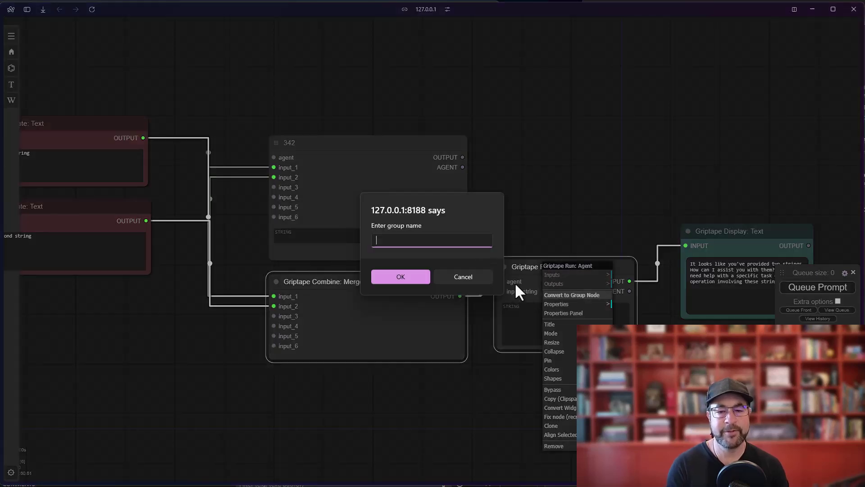
{"action": "type", "text": "2input2age"}
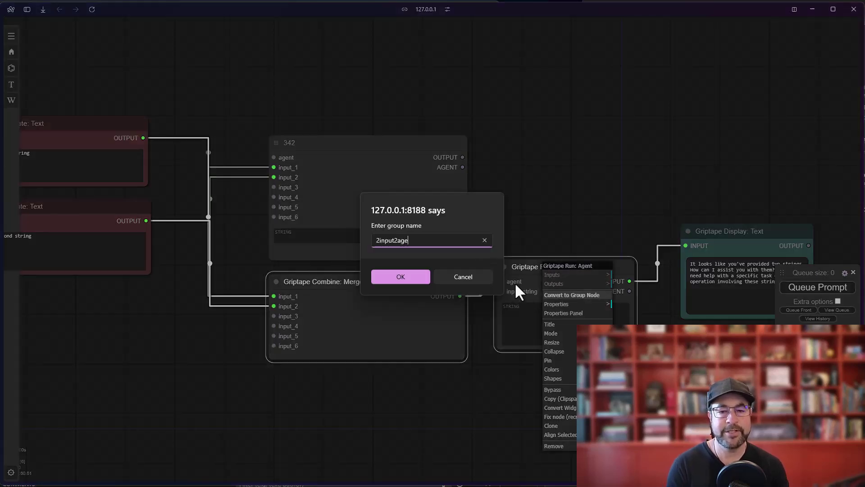
{"action": "type", "text": "nt2"}
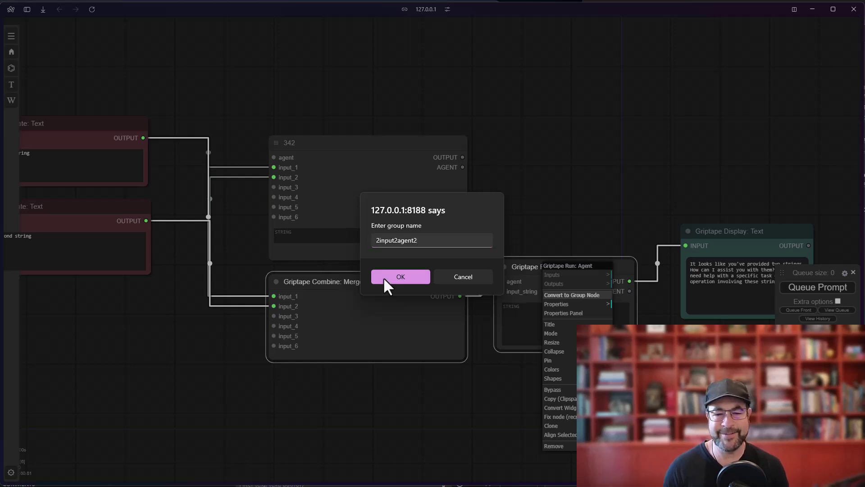
{"action": "left_click", "coordinate": [391, 282]}
{"action": "left_click_drag", "start_coordinate": [345, 272], "coordinate": [346, 290]}
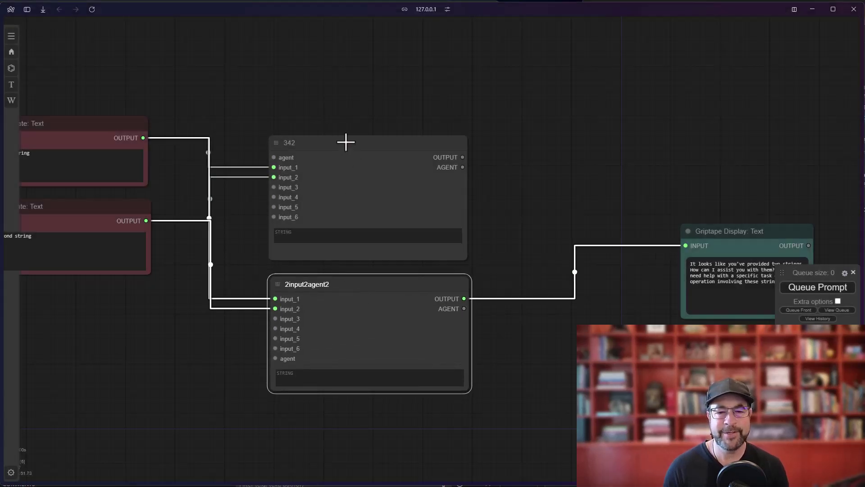
{"action": "left_click_drag", "start_coordinate": [345, 142], "coordinate": [351, 96]}
{"action": "left_click_drag", "start_coordinate": [356, 291], "coordinate": [355, 256]}
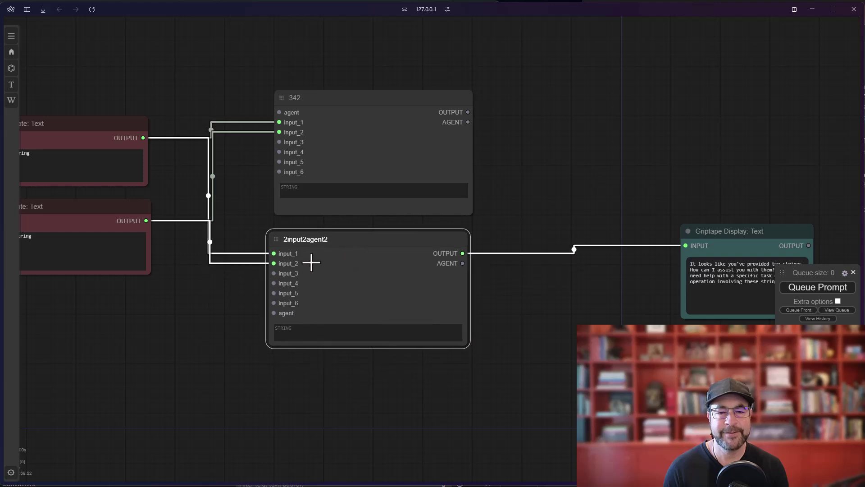
{"action": "scroll", "coordinate": [311, 262], "scroll_direction": "up", "scroll_amount": 3}
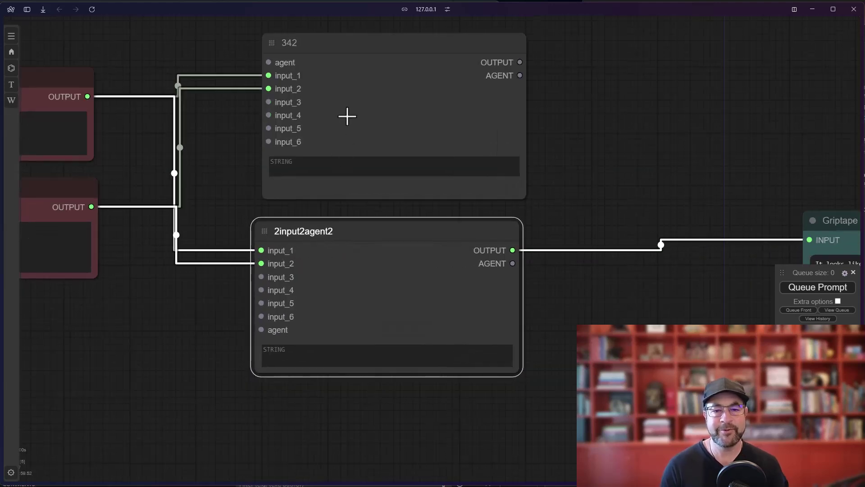
Step: In Manage Group Node, hide input_3–input_6 and the agent input, and save
{"action": "right_click", "coordinate": [344, 256]}
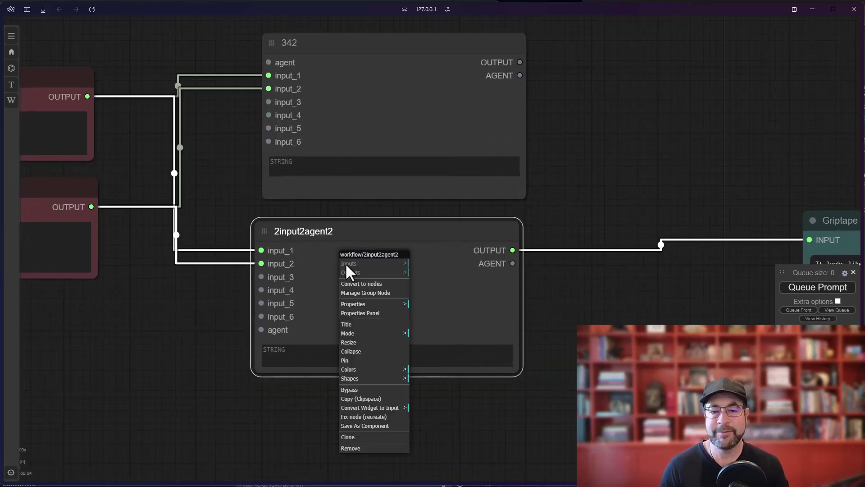
{"action": "left_click", "coordinate": [370, 293]}
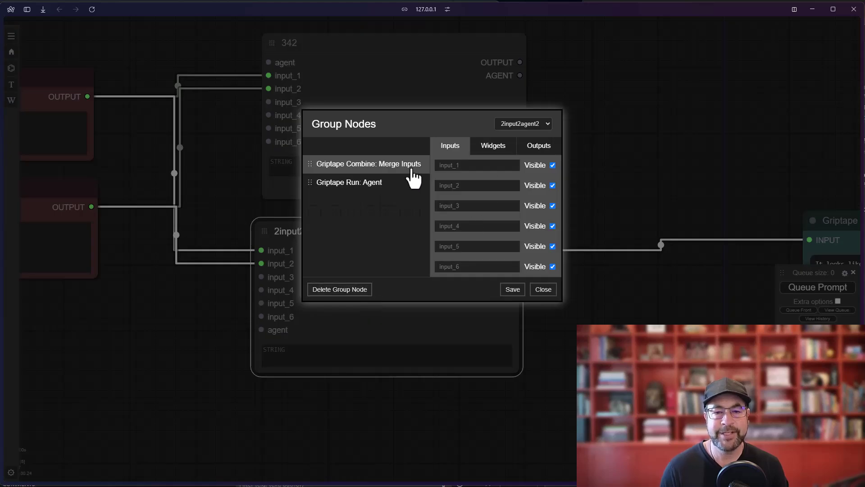
{"action": "left_click", "coordinate": [504, 153]}
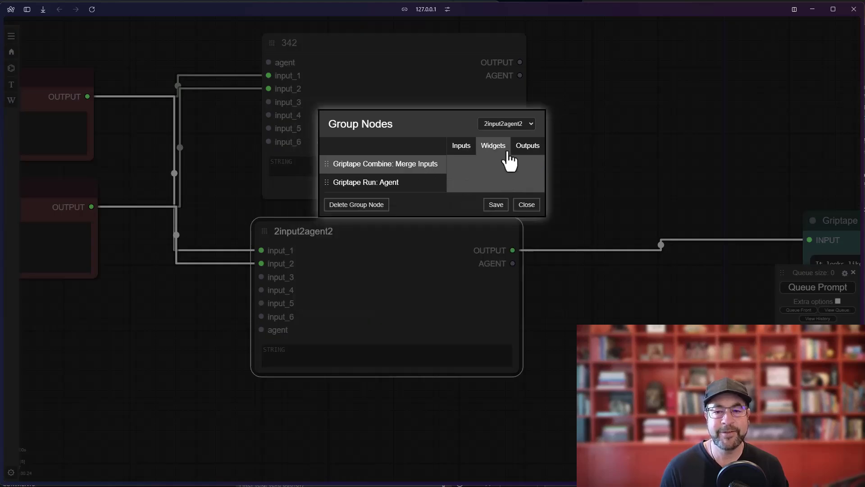
{"action": "left_click", "coordinate": [461, 146]}
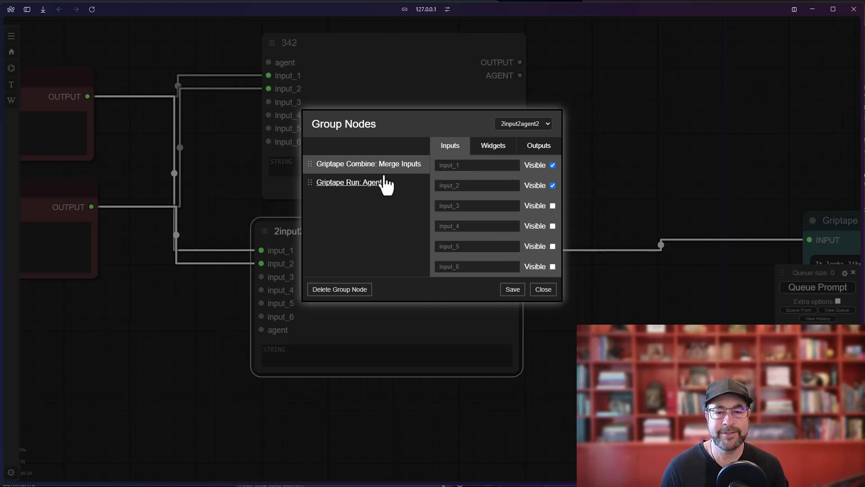
{"action": "left_click", "coordinate": [391, 185]}
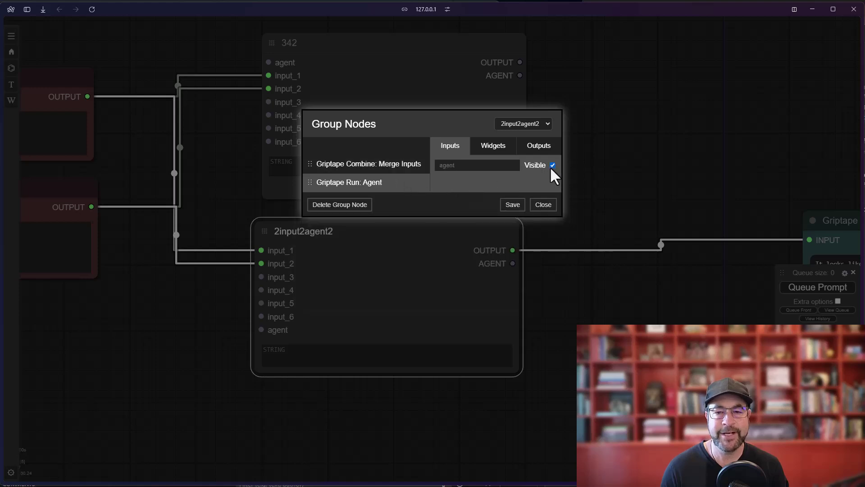
{"action": "left_click", "coordinate": [501, 152]}
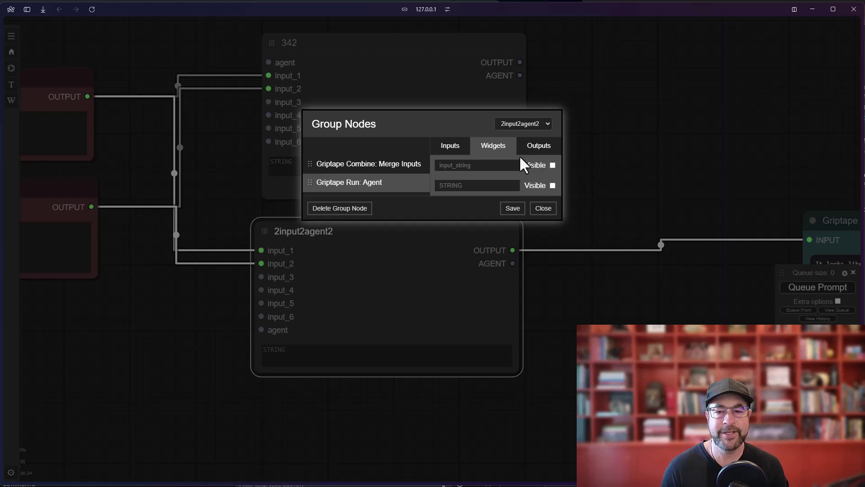
{"action": "left_click", "coordinate": [531, 148]}
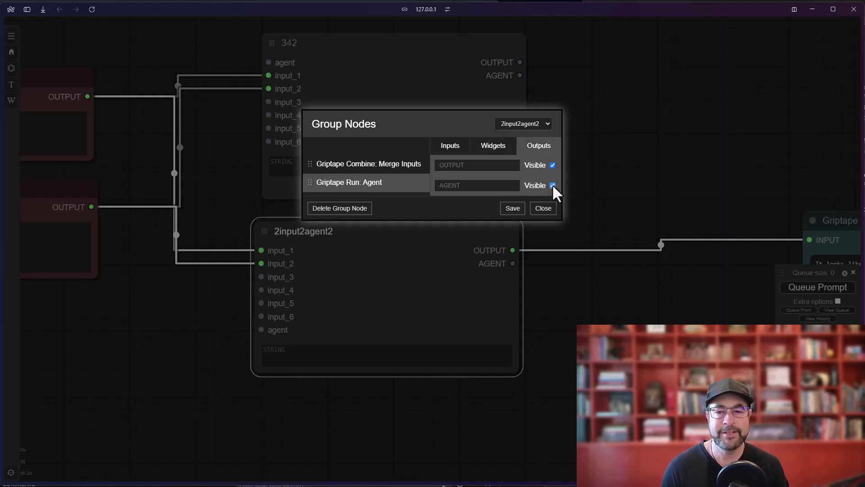
{"action": "left_click", "coordinate": [452, 151]}
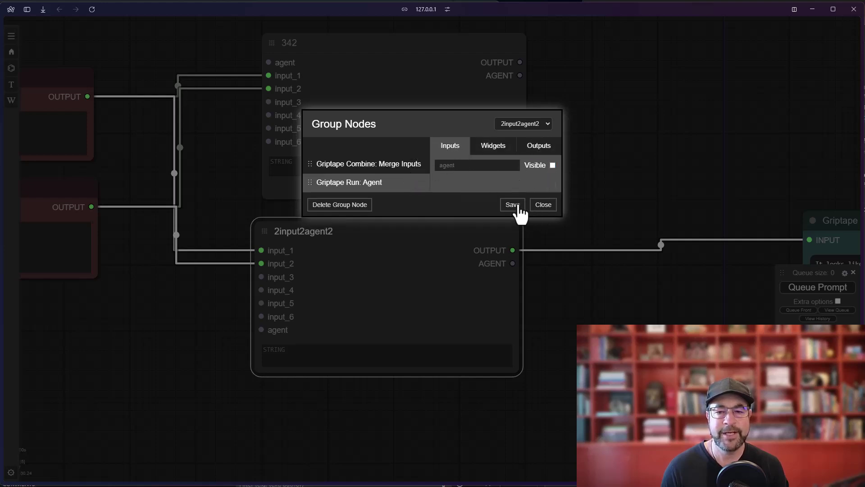
{"action": "left_click", "coordinate": [512, 205]}
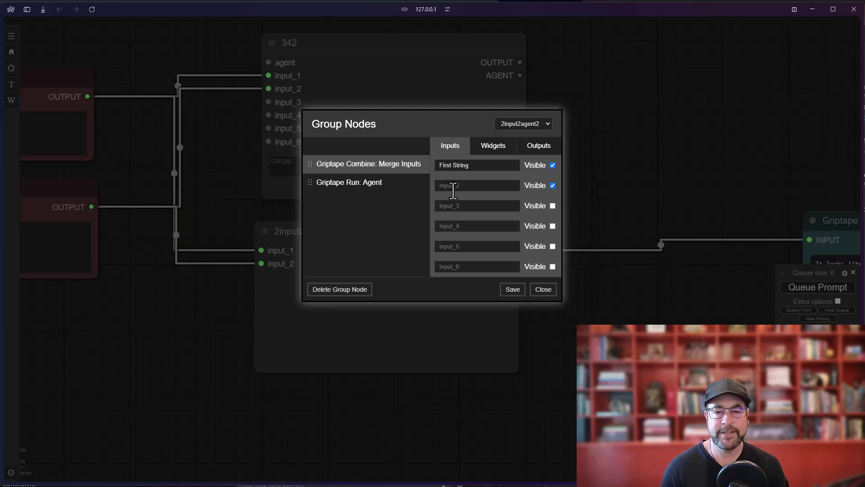
Step: Rename the inputs to First String and Second String, save, and close the manager
{"action": "left_click", "coordinate": [452, 186]}
{"action": "type", "text": "Second String"}
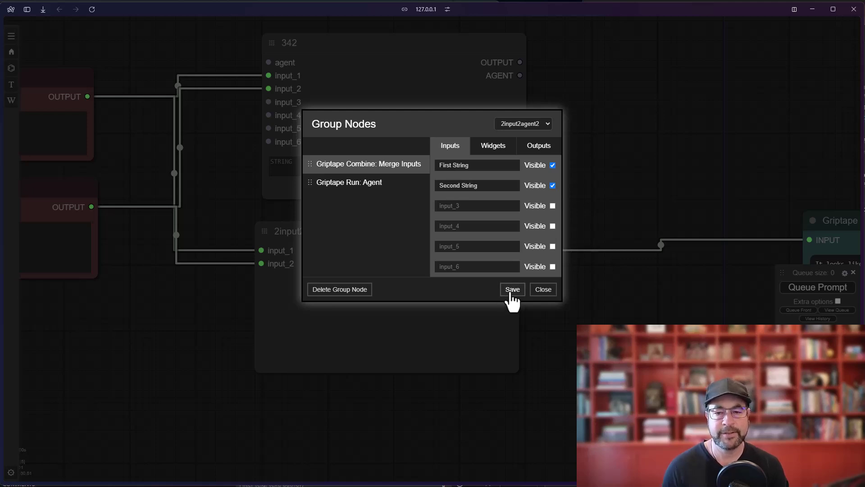
{"action": "left_click", "coordinate": [512, 289]}
{"action": "left_click", "coordinate": [543, 289]}
Step: Shrink the 2input2agent2 node to fit its inputs and move the Display: Text node beside it
{"action": "left_click_drag", "start_coordinate": [510, 366], "coordinate": [406, 292]}
{"action": "scroll", "coordinate": [506, 326], "scroll_direction": "down", "scroll_amount": 3}
{"action": "left_click_drag", "start_coordinate": [534, 323], "coordinate": [432, 319]}
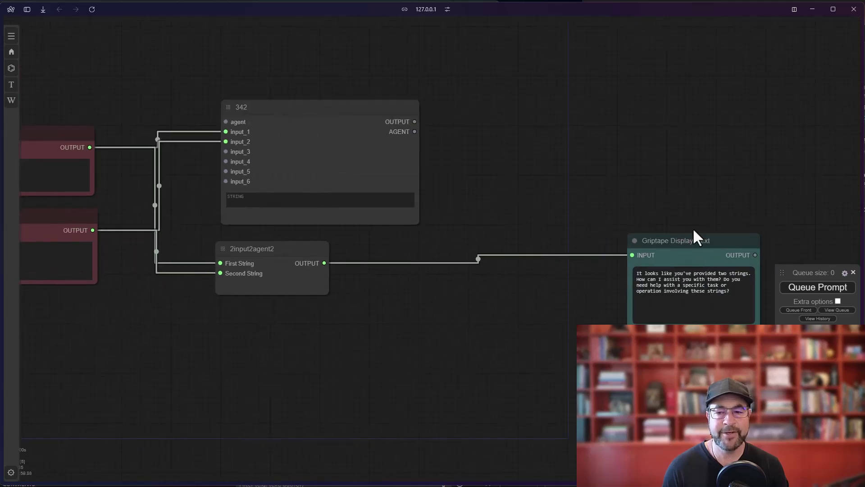
{"action": "left_click_drag", "start_coordinate": [686, 240], "coordinate": [428, 248]}
{"action": "scroll", "coordinate": [235, 336], "scroll_direction": "up", "scroll_amount": 3}
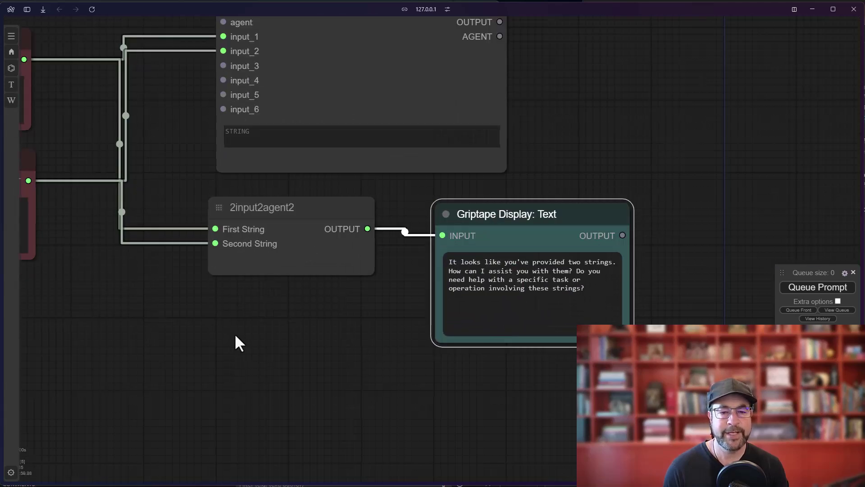
Step: Nudge the 2input2agent2 node slightly down-right and node 342 slightly up
{"action": "left_click_drag", "start_coordinate": [320, 343], "coordinate": [328, 334]}
{"action": "left_click", "coordinate": [383, 224]}
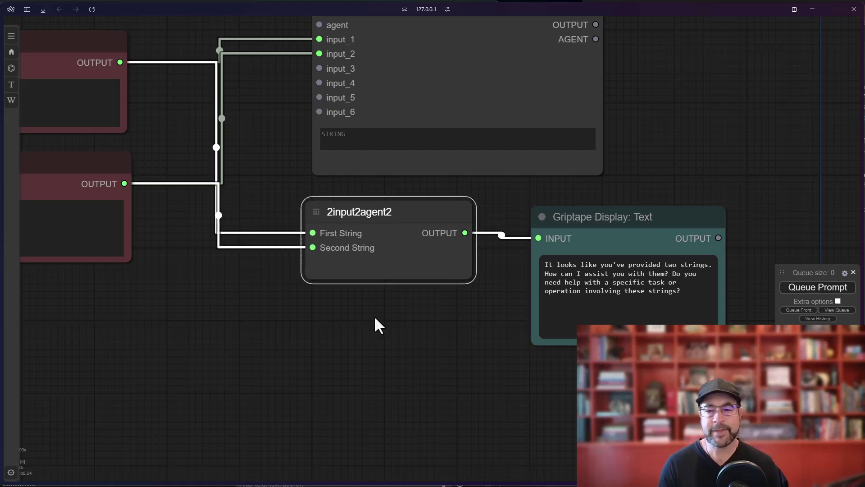
{"action": "scroll", "coordinate": [375, 312], "scroll_direction": "down", "scroll_amount": 2}
{"action": "left_click_drag", "start_coordinate": [375, 312], "coordinate": [426, 341]}
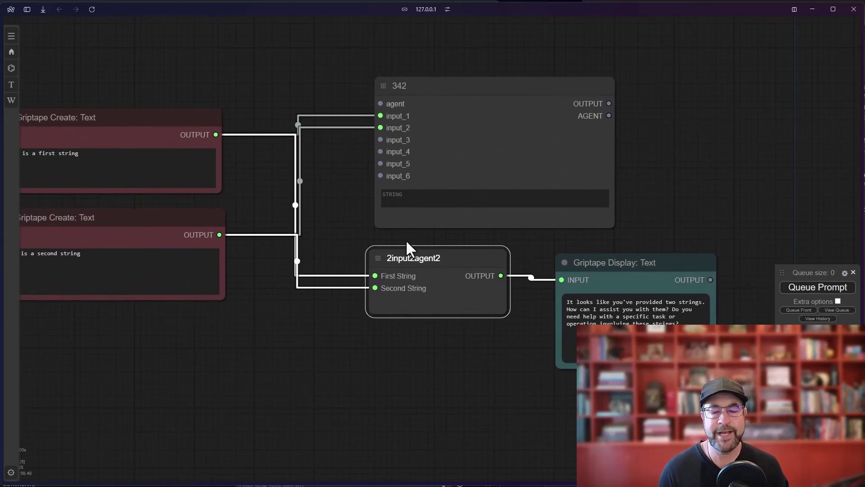
{"action": "left_click_drag", "start_coordinate": [418, 261], "coordinate": [429, 266]}
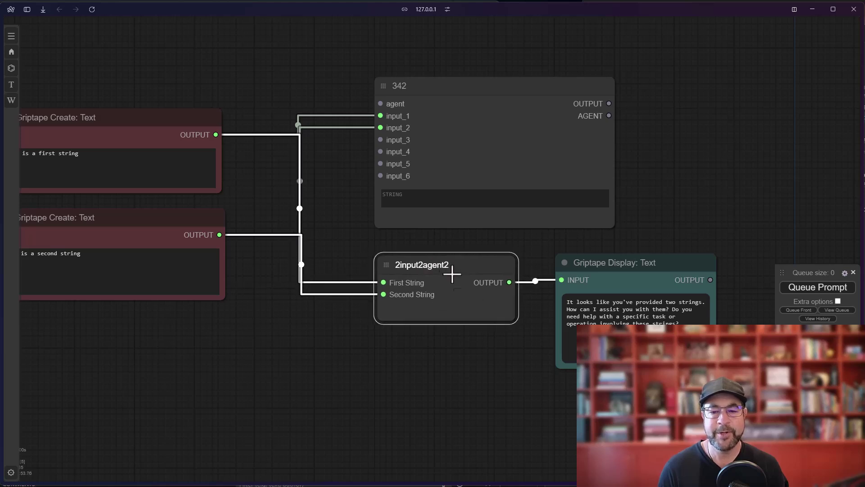
{"action": "left_click_drag", "start_coordinate": [446, 100], "coordinate": [450, 91]}
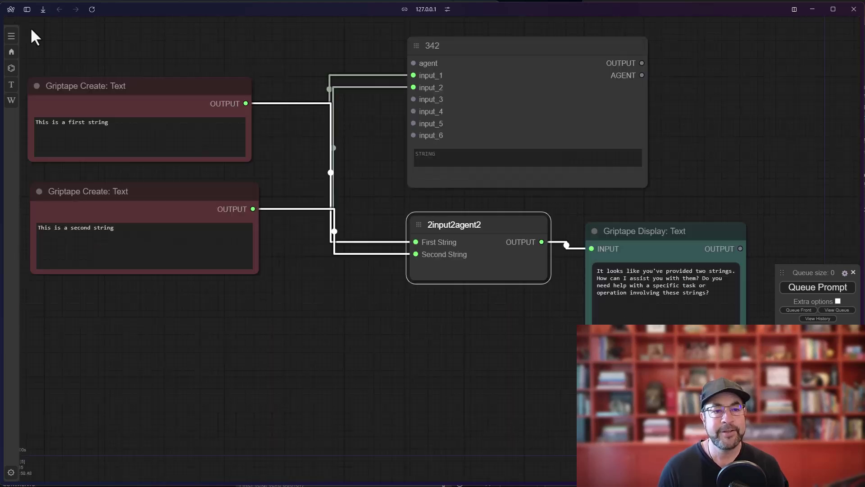
Step: Add a Griptape Combine: Merge Inputs node from the node library, enlarge it and position it
{"action": "left_click", "coordinate": [10, 36]}
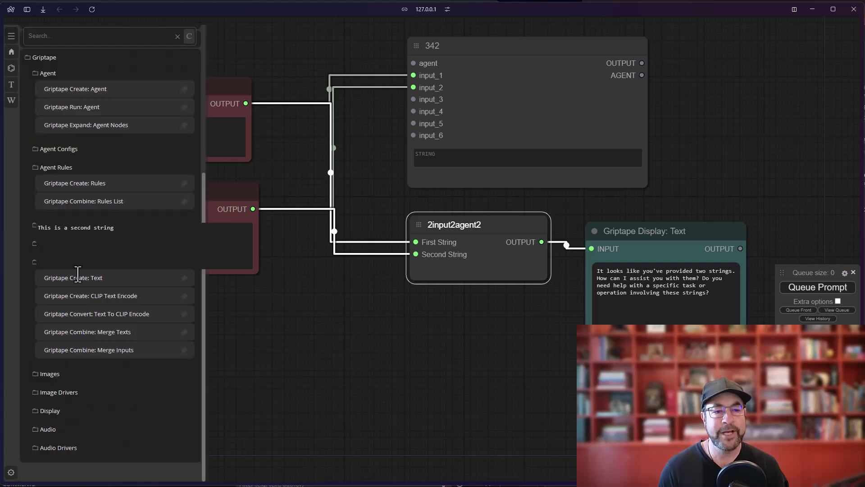
{"action": "left_click_drag", "start_coordinate": [113, 347], "coordinate": [448, 314]}
{"action": "left_click", "coordinate": [11, 36]}
{"action": "left_click_drag", "start_coordinate": [524, 400], "coordinate": [556, 407]}
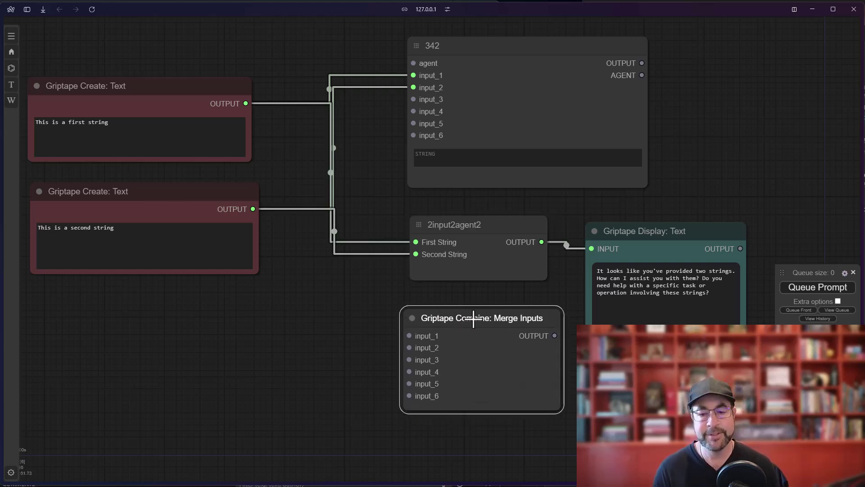
{"action": "mouse_move", "coordinate": [474, 318]}
{"action": "left_mouse_down"}
{"action": "mouse_move", "coordinate": [454, 319]}
{"action": "mouse_move", "coordinate": [477, 322]}
{"action": "left_mouse_up"}
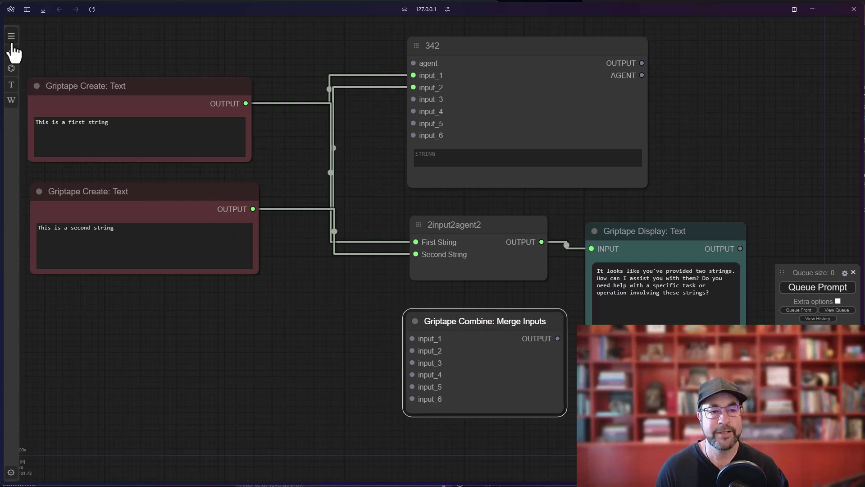
Step: Add a Griptape Create: Rules node, wire text output to input_1 and RULES to input_2
{"action": "left_click", "coordinate": [12, 52]}
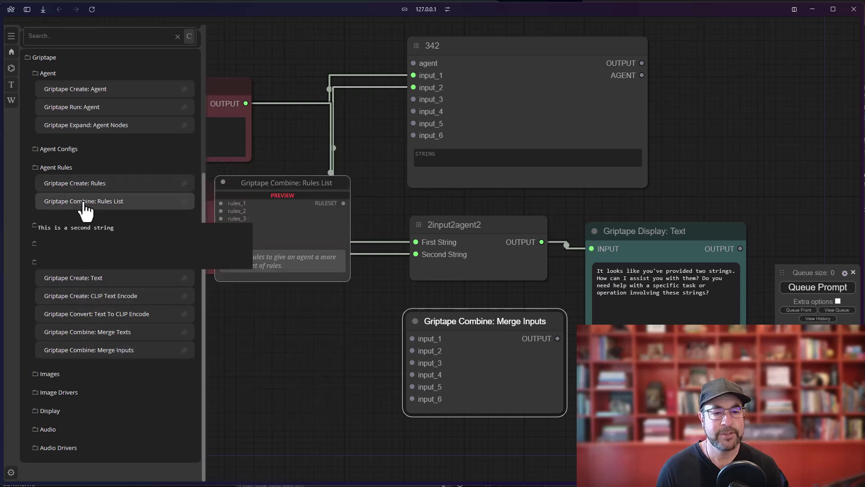
{"action": "left_click_drag", "start_coordinate": [90, 186], "coordinate": [270, 319]}
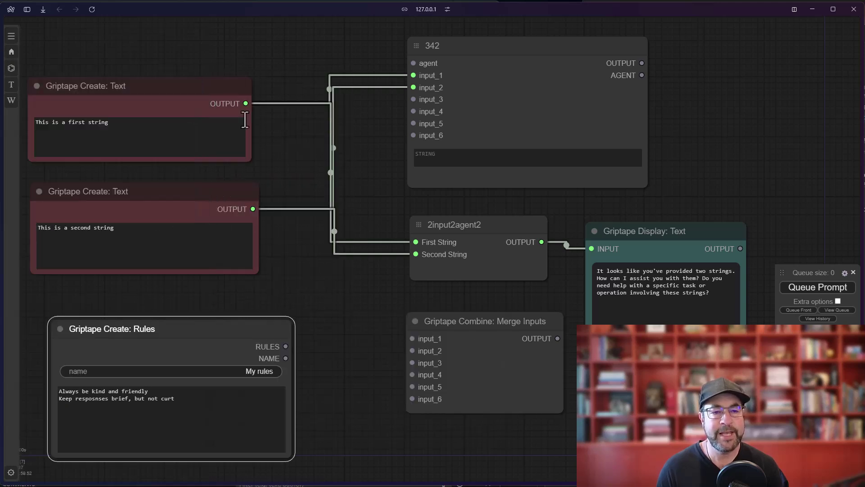
{"action": "left_click_drag", "start_coordinate": [245, 103], "coordinate": [412, 339]}
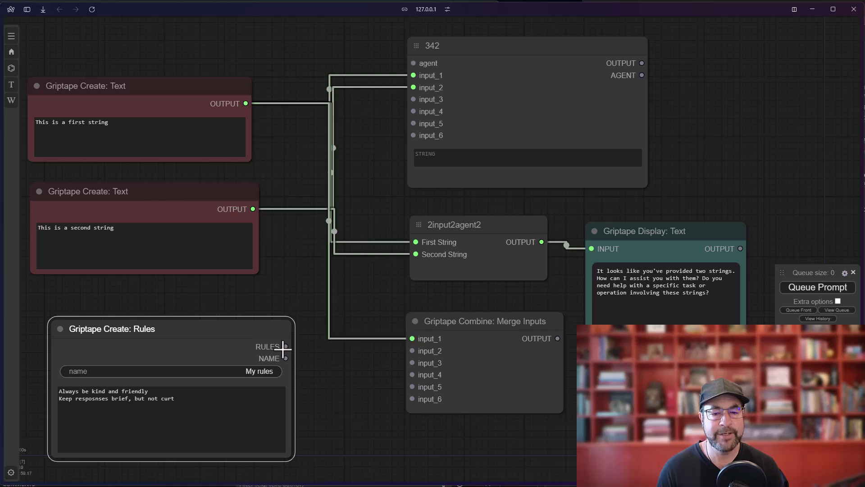
{"action": "left_click_drag", "start_coordinate": [285, 346], "coordinate": [404, 328]}
{"action": "left_click", "coordinate": [441, 336]}
{"action": "left_click_drag", "start_coordinate": [606, 469], "coordinate": [563, 450]}
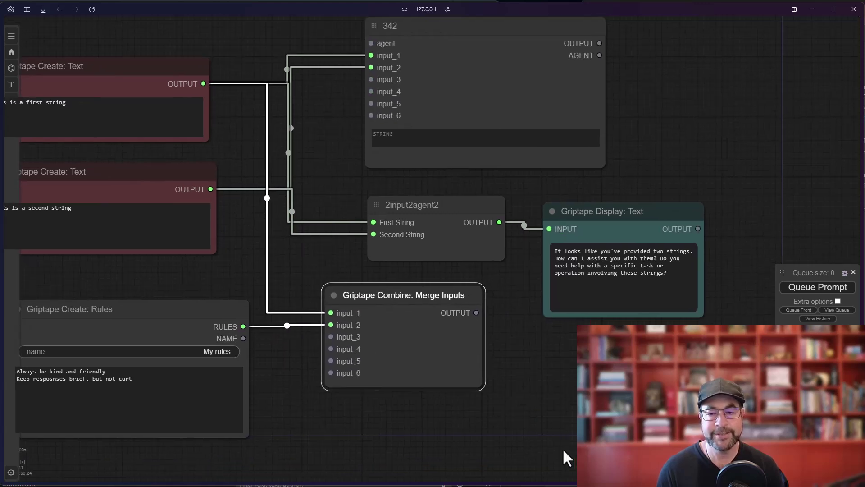
Step: Duplicate the Display: Text node with Ctrl+C/Ctrl+V and connect Merge Inputs output to the copy
{"action": "left_click", "coordinate": [612, 223]}
{"action": "key", "text": "ctrl+c"}
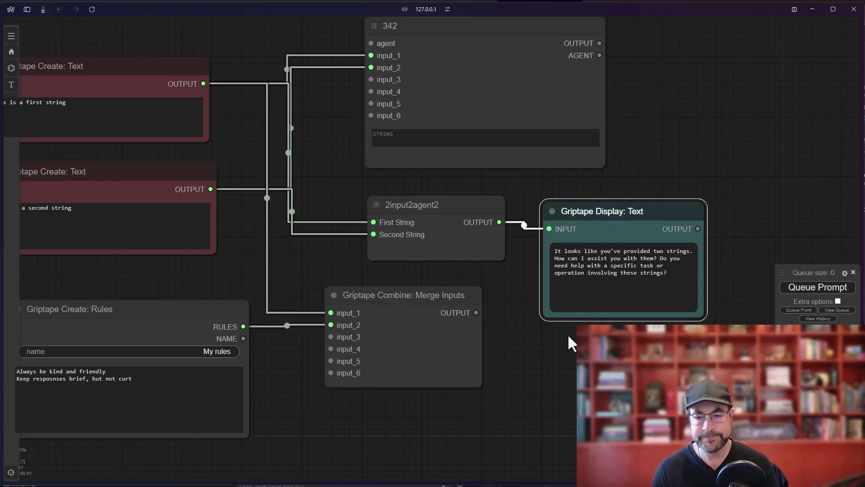
{"action": "key", "text": "ctrl+v"}
{"action": "left_click_drag", "start_coordinate": [476, 313], "coordinate": [574, 343]}
{"action": "left_click_drag", "start_coordinate": [608, 329], "coordinate": [574, 333]}
{"action": "left_click_drag", "start_coordinate": [589, 232], "coordinate": [593, 192]}
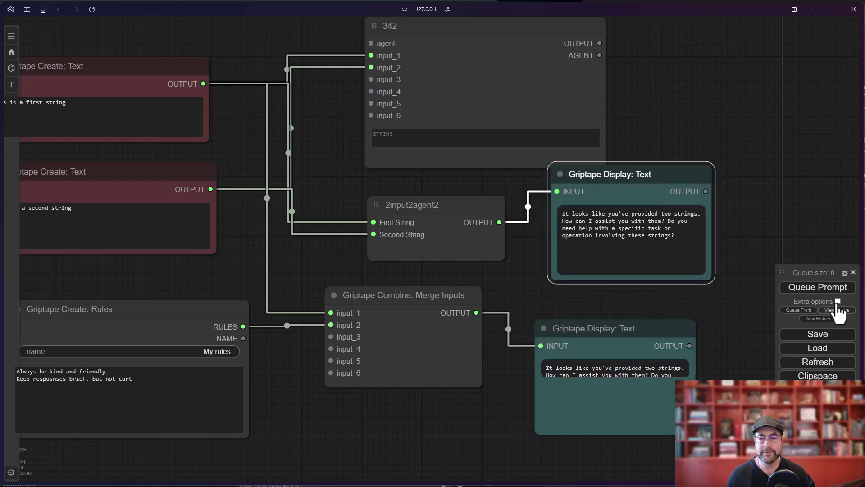
Step: Run the workflow and inspect the first string followed by the 'My rules' Ruleset
{"action": "left_click", "coordinate": [818, 287]}
{"action": "scroll", "coordinate": [731, 401], "scroll_direction": "up", "scroll_amount": 2}
{"action": "scroll", "coordinate": [702, 408], "scroll_direction": "up", "scroll_amount": 4}
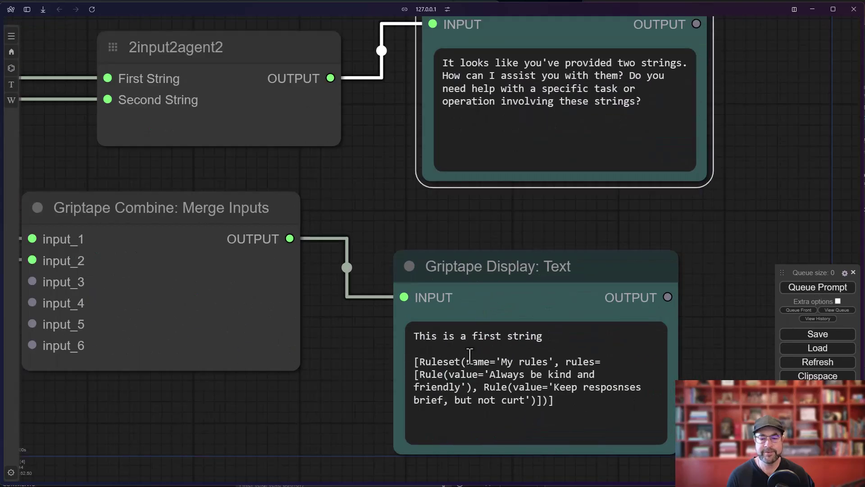
{"action": "left_click_drag", "start_coordinate": [432, 356], "coordinate": [583, 421]}
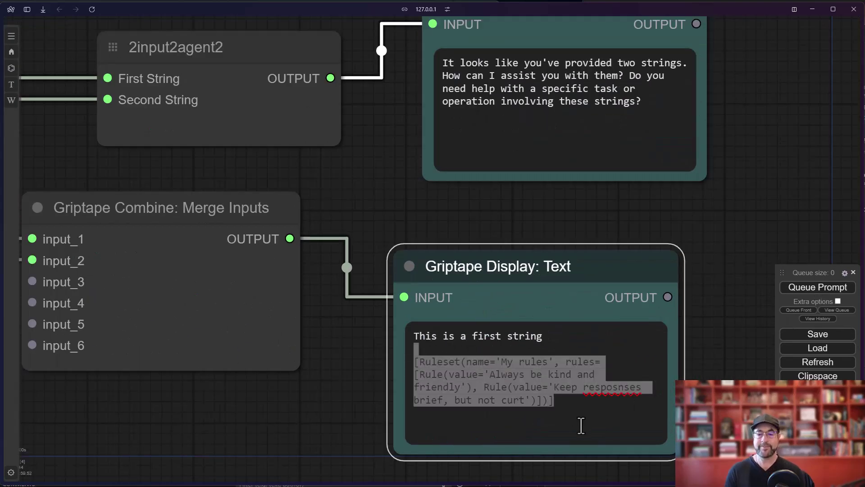
{"action": "left_click", "coordinate": [588, 380]}
{"action": "scroll", "coordinate": [660, 394], "scroll_direction": "down", "scroll_amount": 4}
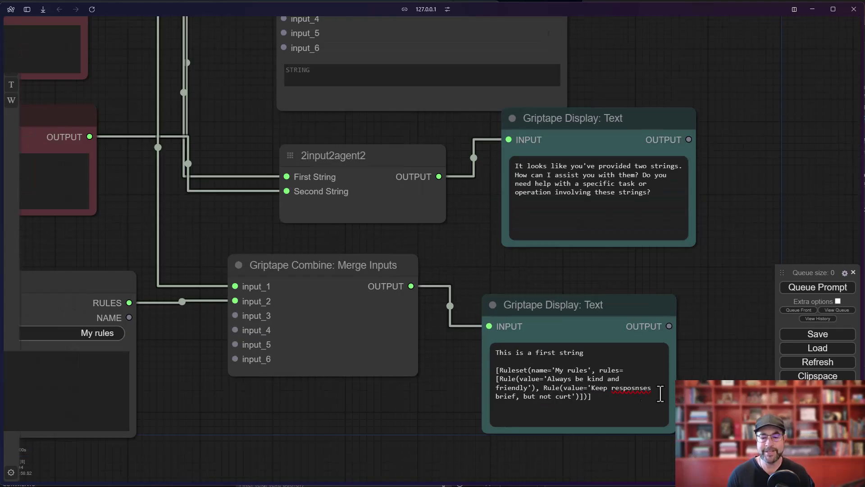
{"action": "scroll", "coordinate": [391, 407], "scroll_direction": "down", "scroll_amount": 3}
Step: Connect the Rules output to 2input2agent2's Second String and delete the Merge Inputs node
{"action": "left_click", "coordinate": [245, 309]}
{"action": "left_click", "coordinate": [444, 295]}
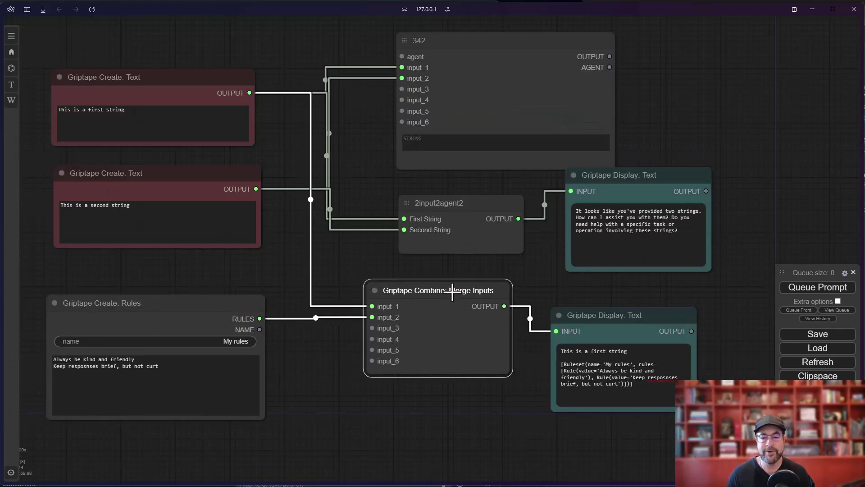
{"action": "left_click_drag", "start_coordinate": [444, 296], "coordinate": [445, 296]}
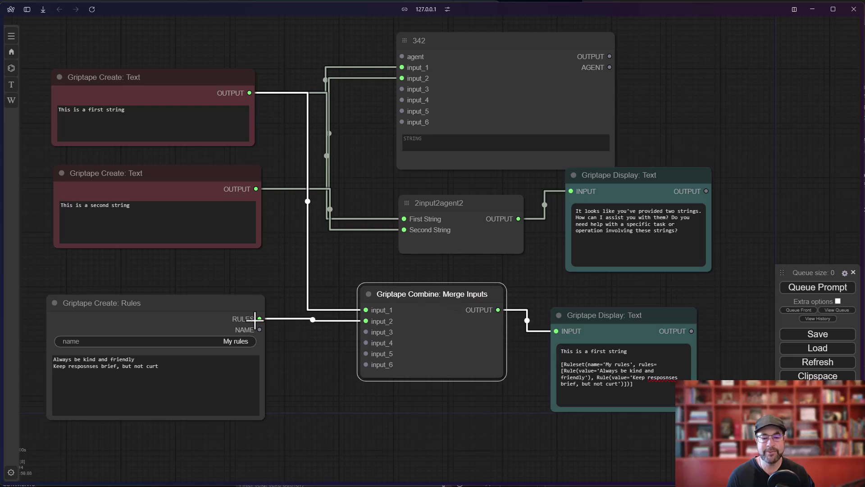
{"action": "left_click_drag", "start_coordinate": [255, 319], "coordinate": [405, 230]}
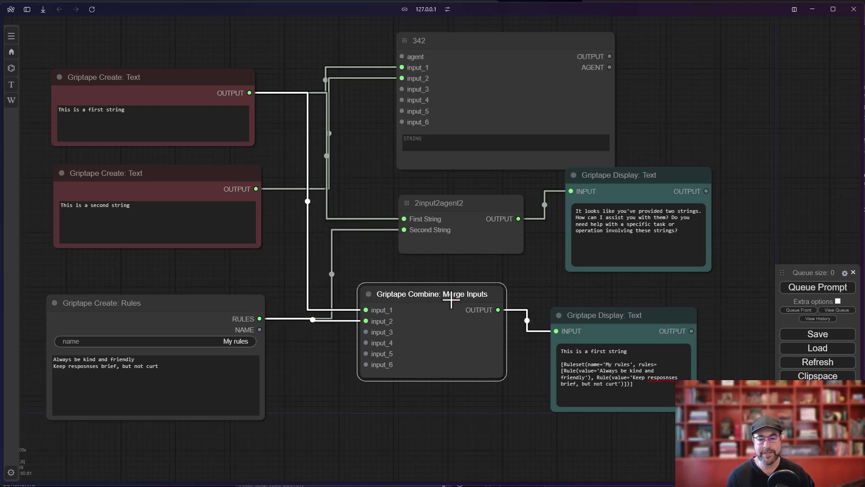
{"action": "key", "text": "Delete"}
Step: Rerun the workflow so the agent replies 'Hello! How can I assist you today?'
{"action": "scroll", "coordinate": [396, 328], "scroll_direction": "up", "scroll_amount": 2}
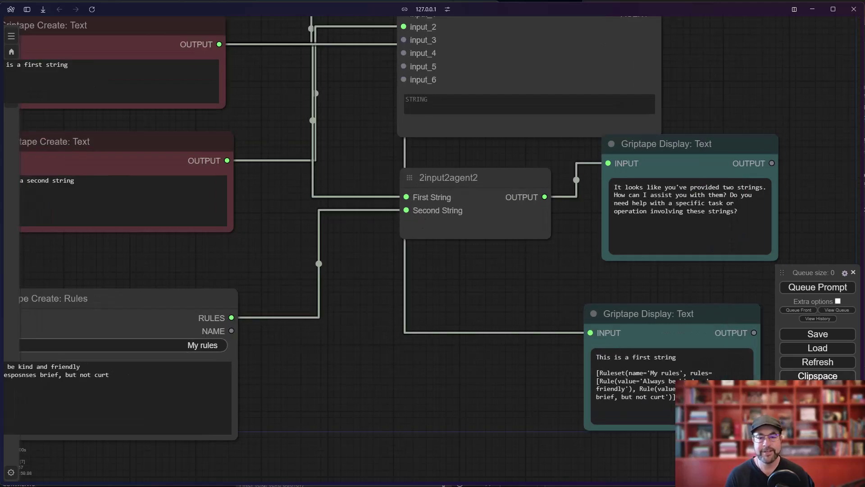
{"action": "left_click", "coordinate": [815, 288]}
{"action": "left_click_drag", "start_coordinate": [624, 265], "coordinate": [525, 261]}
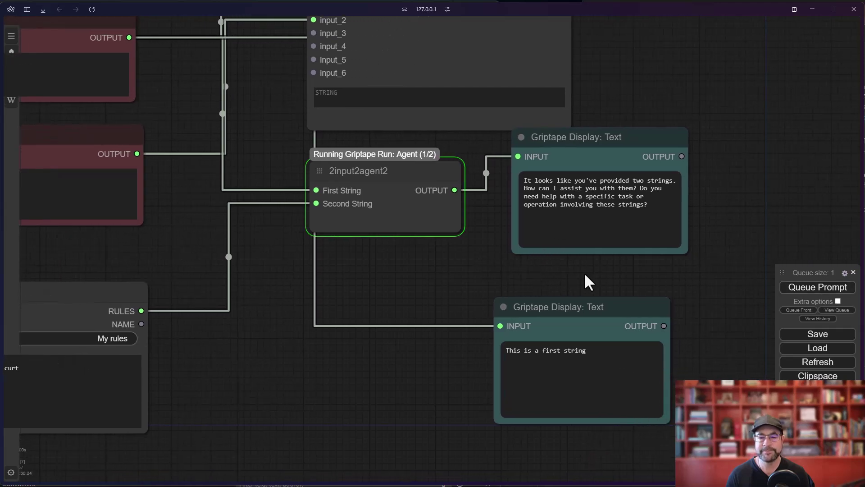
{"action": "mouse_move", "coordinate": [680, 245]}
{"action": "left_mouse_down"}
{"action": "mouse_move", "coordinate": [716, 259]}
{"action": "mouse_move", "coordinate": [669, 247]}
{"action": "left_mouse_up"}
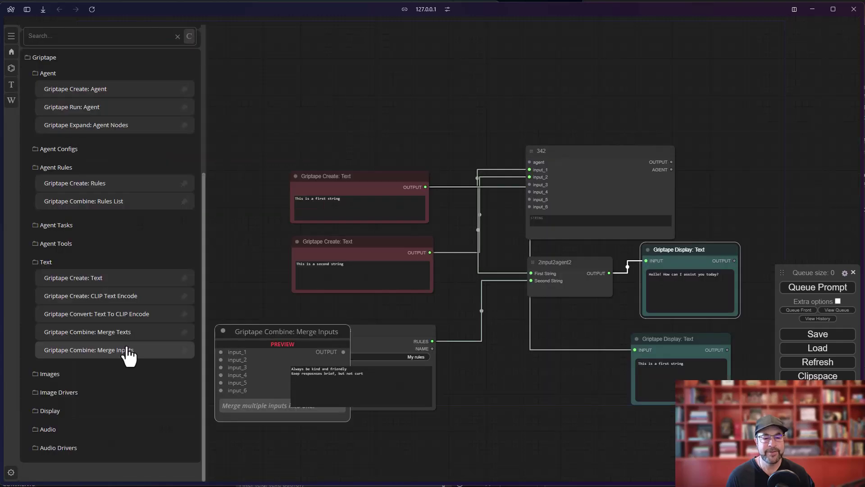
Step: Add an unconnected Griptape Combine: Merge Inputs node, widen it about double, and place it above node 342
{"action": "left_click_drag", "start_coordinate": [127, 353], "coordinate": [420, 67]}
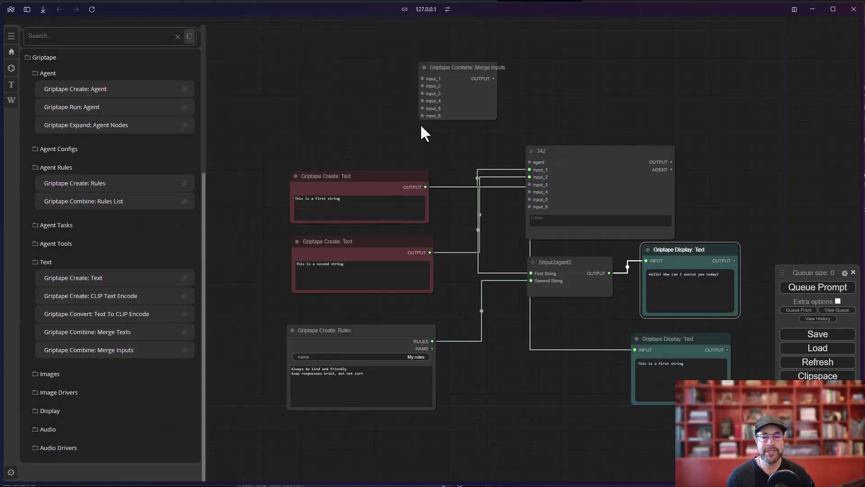
{"action": "scroll", "coordinate": [421, 126], "scroll_direction": "down", "scroll_amount": 4}
{"action": "left_click_drag", "start_coordinate": [421, 126], "coordinate": [360, 241]}
{"action": "scroll", "coordinate": [367, 241], "scroll_direction": "up", "scroll_amount": 6}
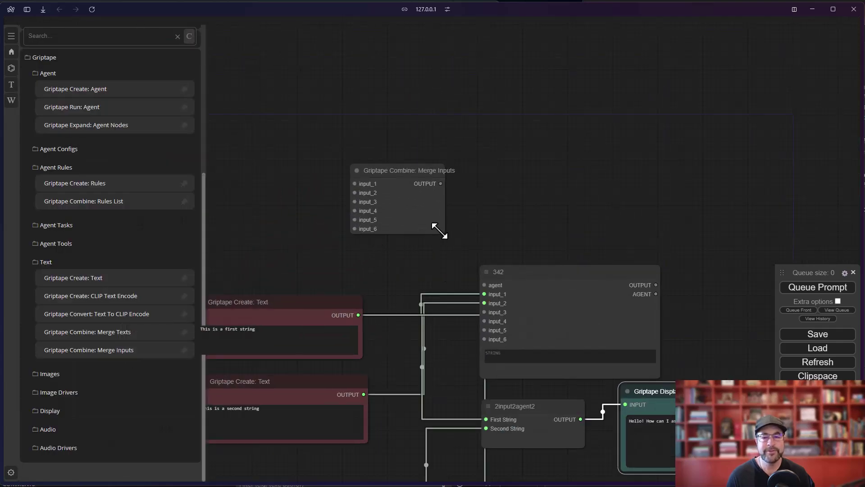
{"action": "left_click_drag", "start_coordinate": [440, 230], "coordinate": [620, 254]}
{"action": "left_click_drag", "start_coordinate": [458, 171], "coordinate": [455, 137]}
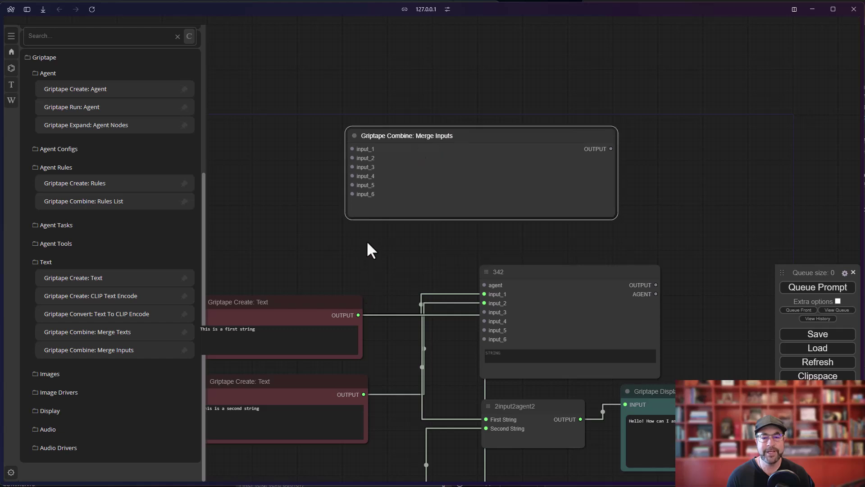
{"action": "scroll", "coordinate": [367, 243], "scroll_direction": "up", "scroll_amount": 3}
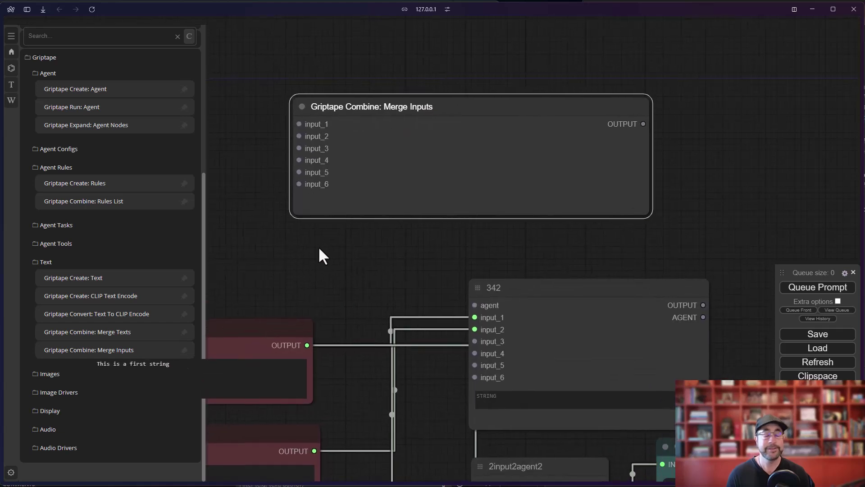